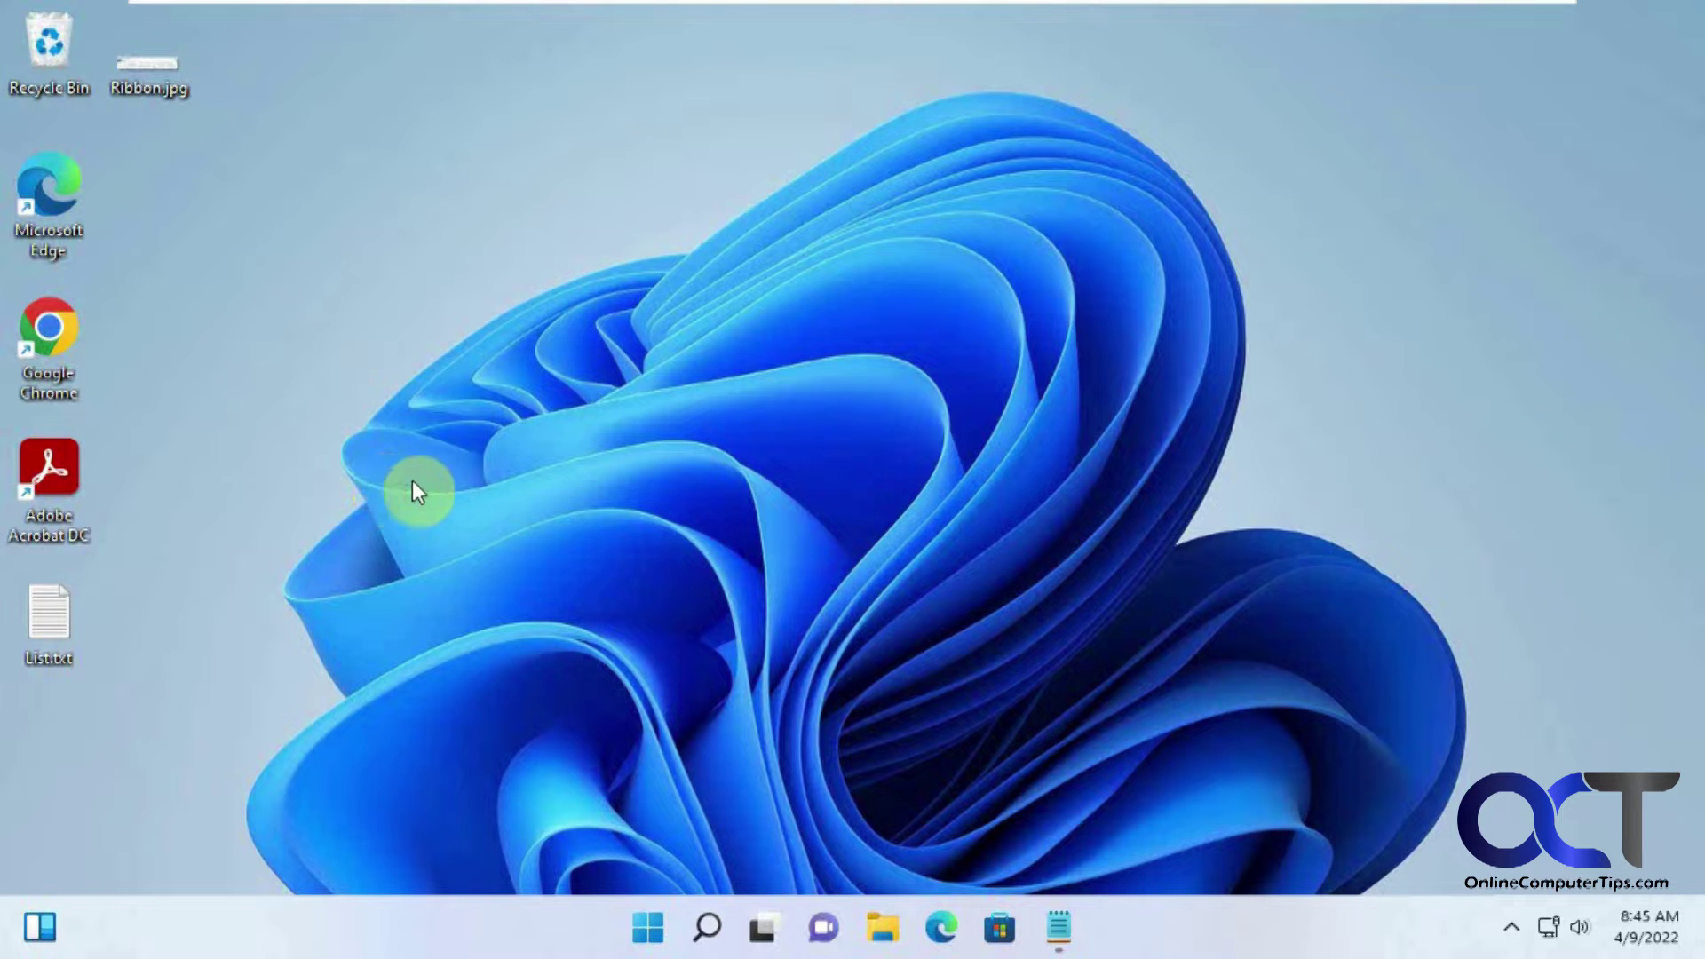
Step: Open Windows Settings from the Start menu and go to Personalization
left_click(648, 931)
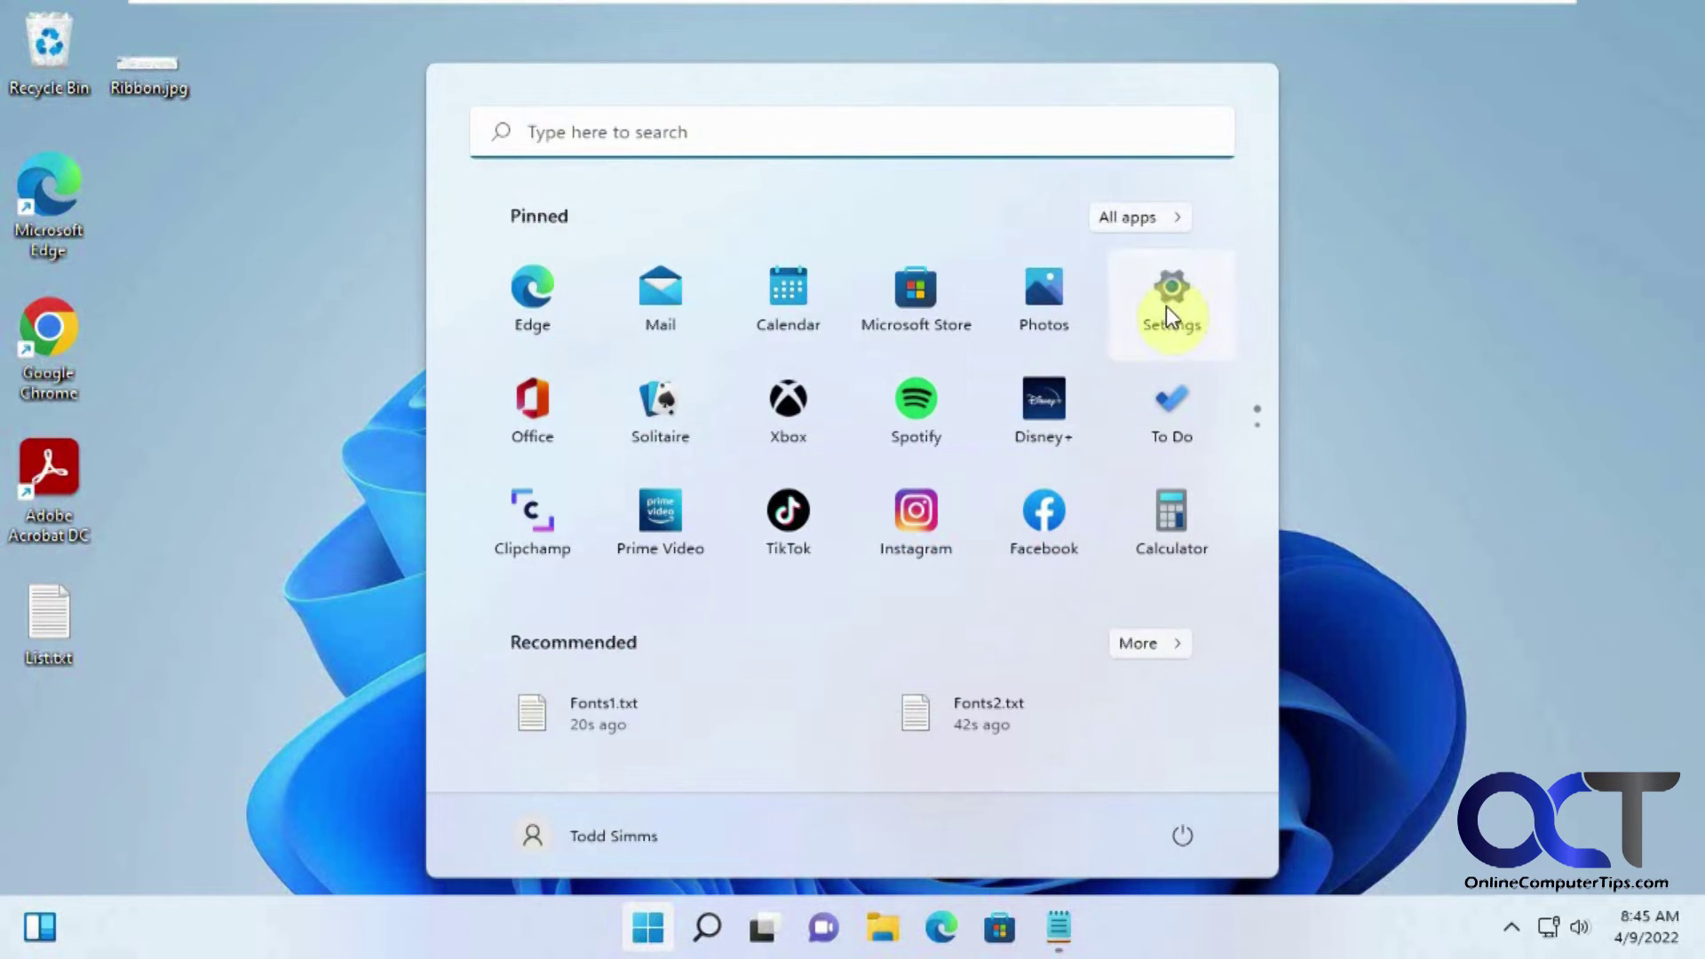
left_click(1165, 305)
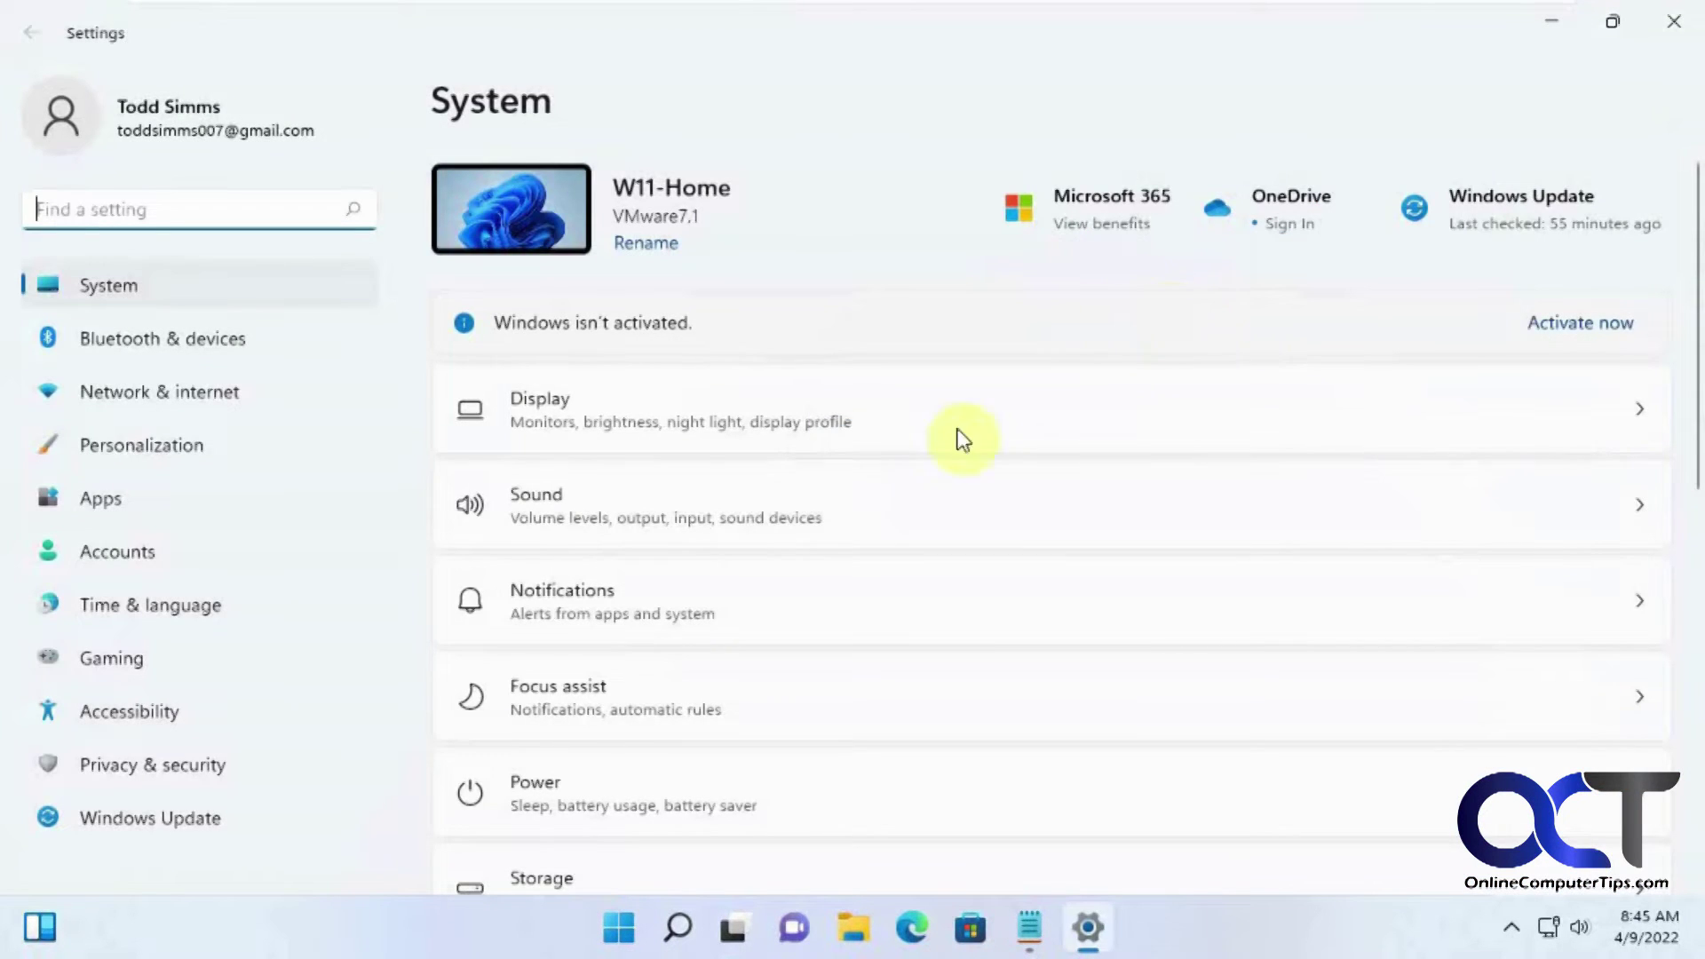
scroll(728, 670, "down", 1)
scroll(726, 670, "down", 9)
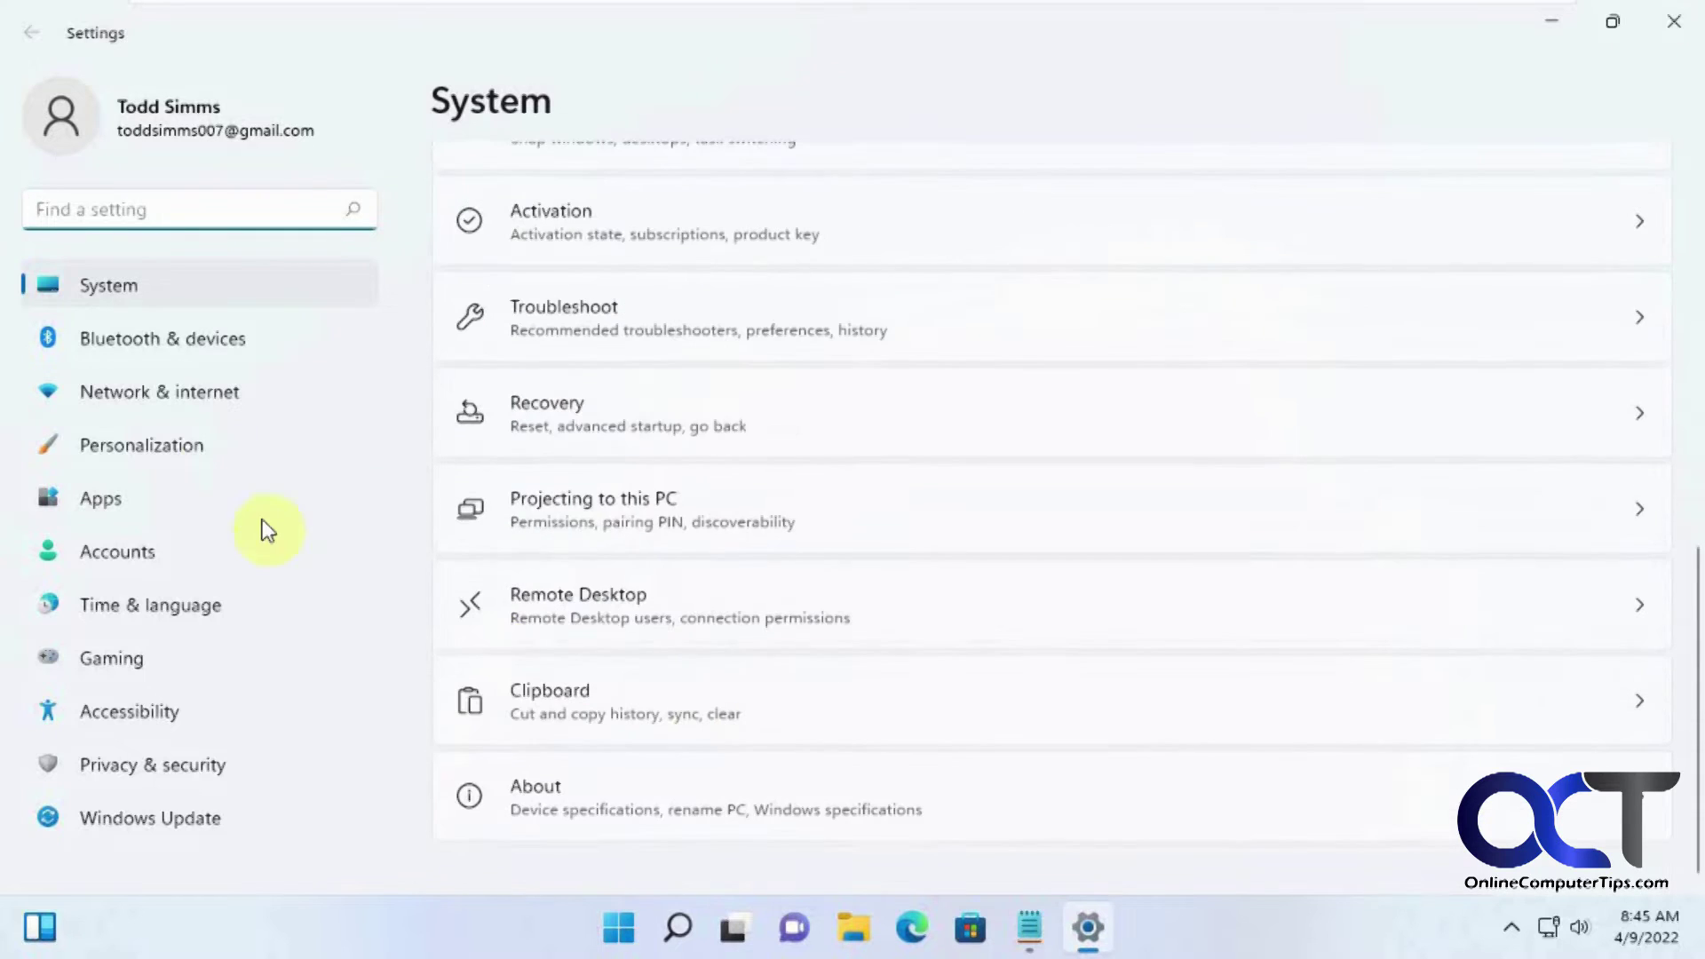
left_click(185, 437)
Step: Scroll the Fonts page's available fonts down to Impact, then return to the Fonts2.txt Notepad window
scroll(616, 586, "down", 5)
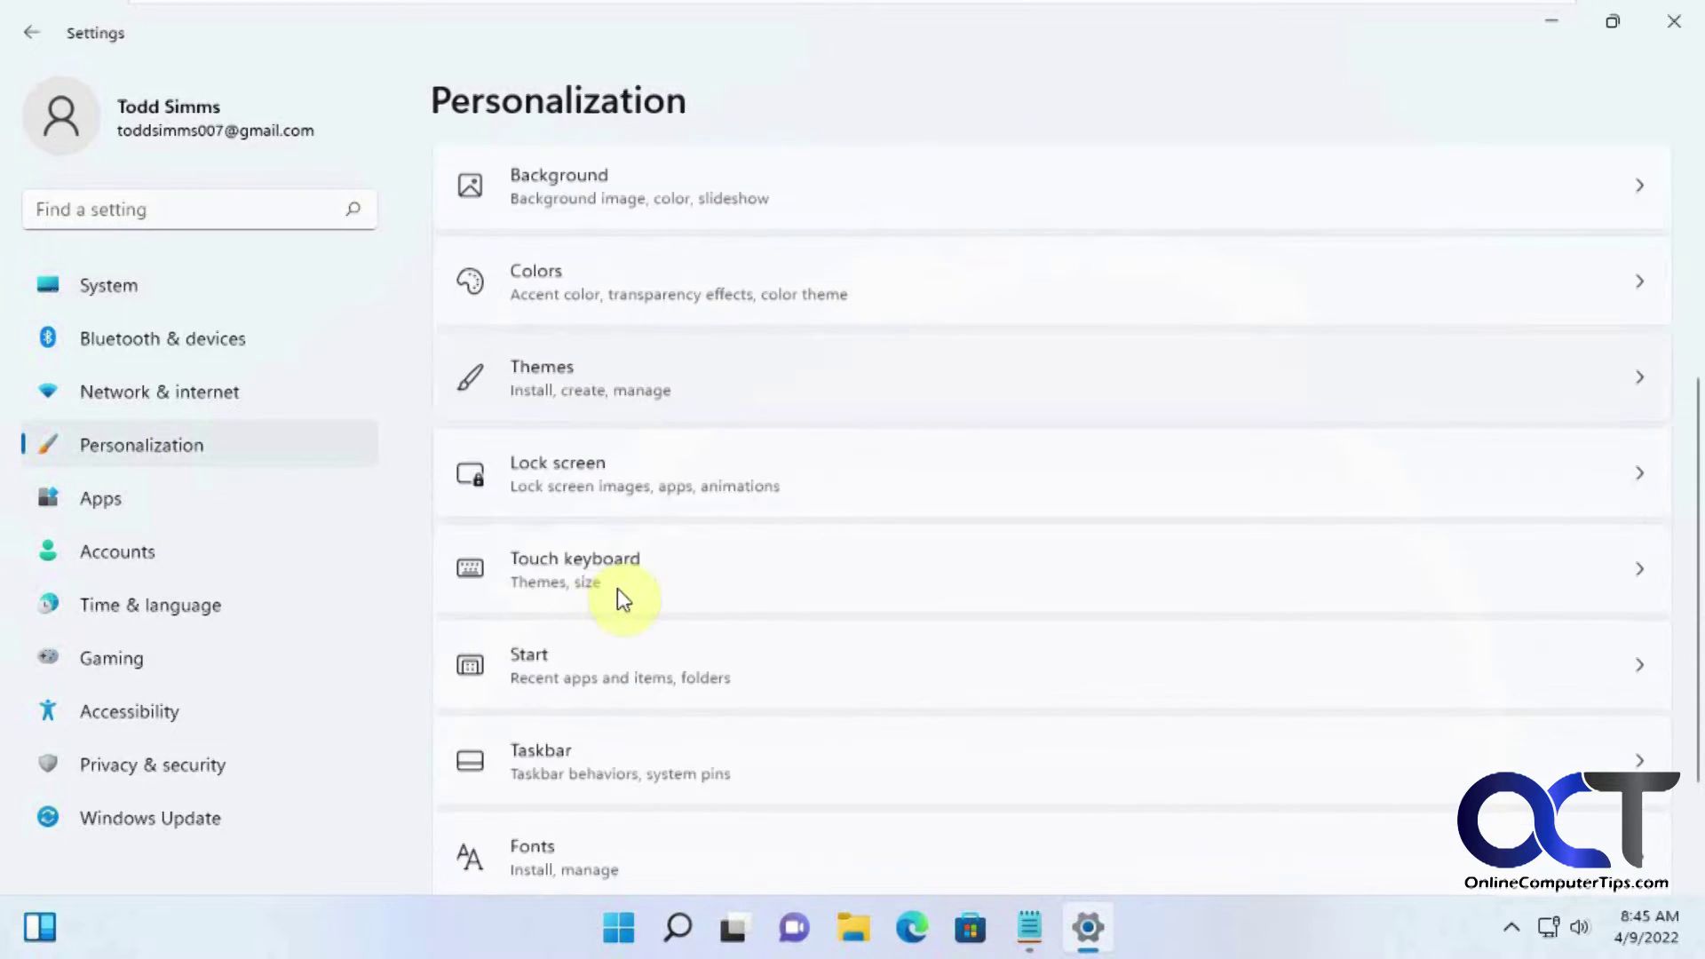
left_click(615, 795)
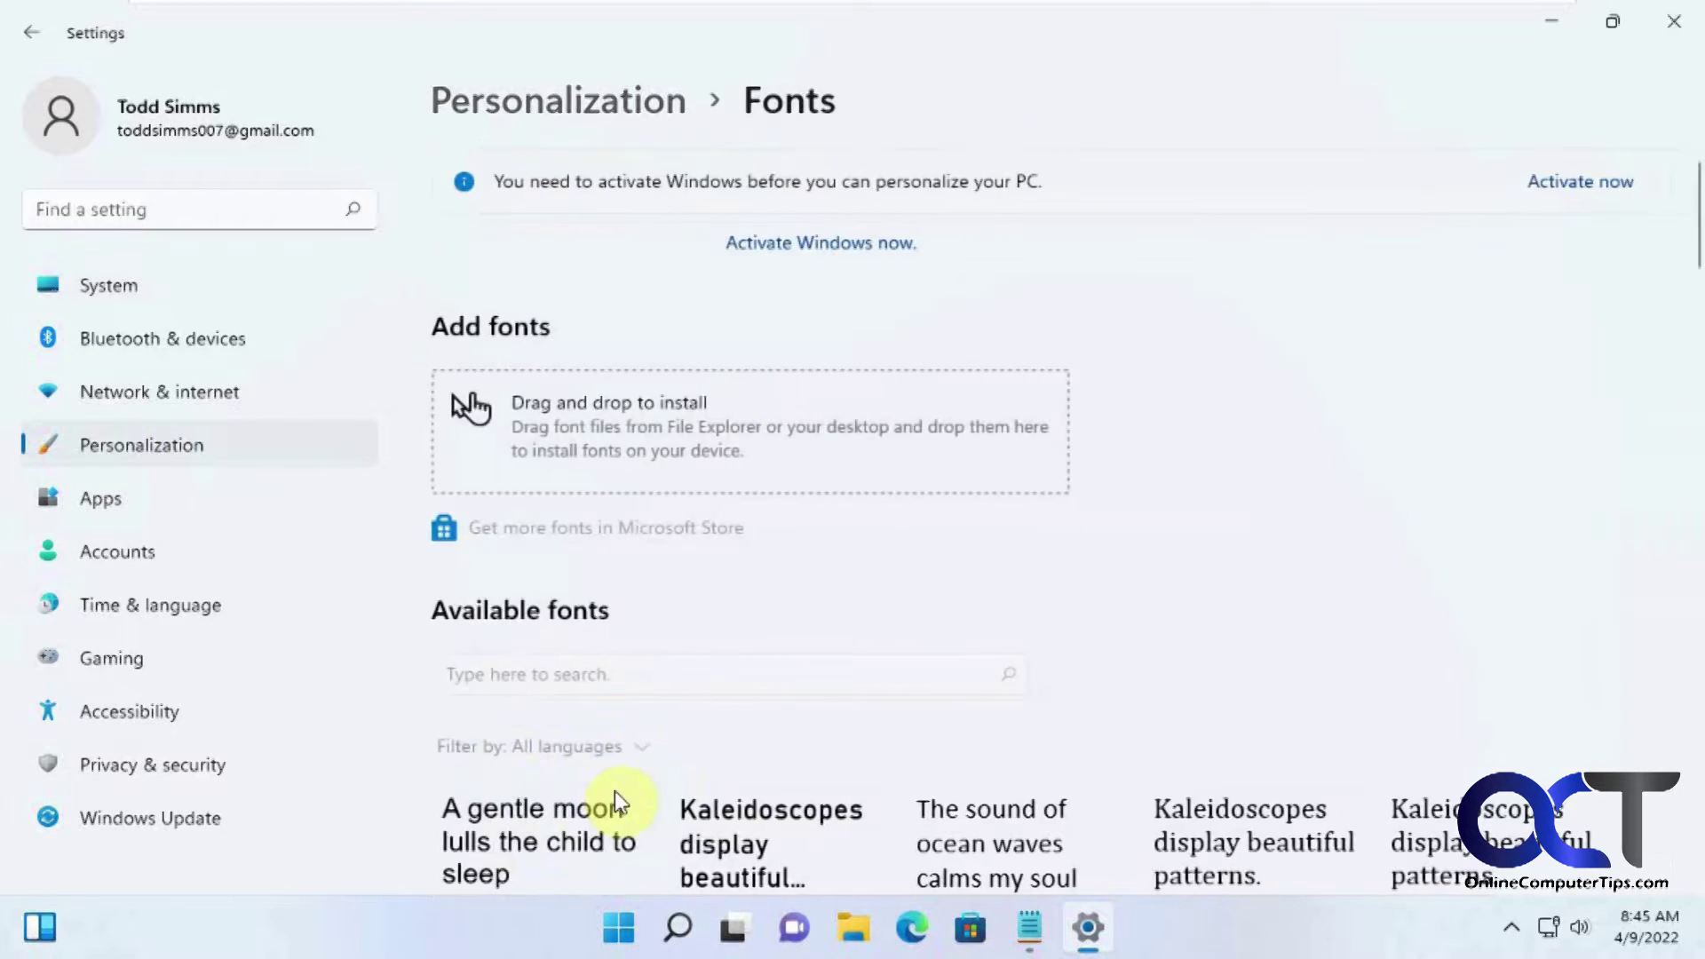
scroll(726, 705, "down", 8)
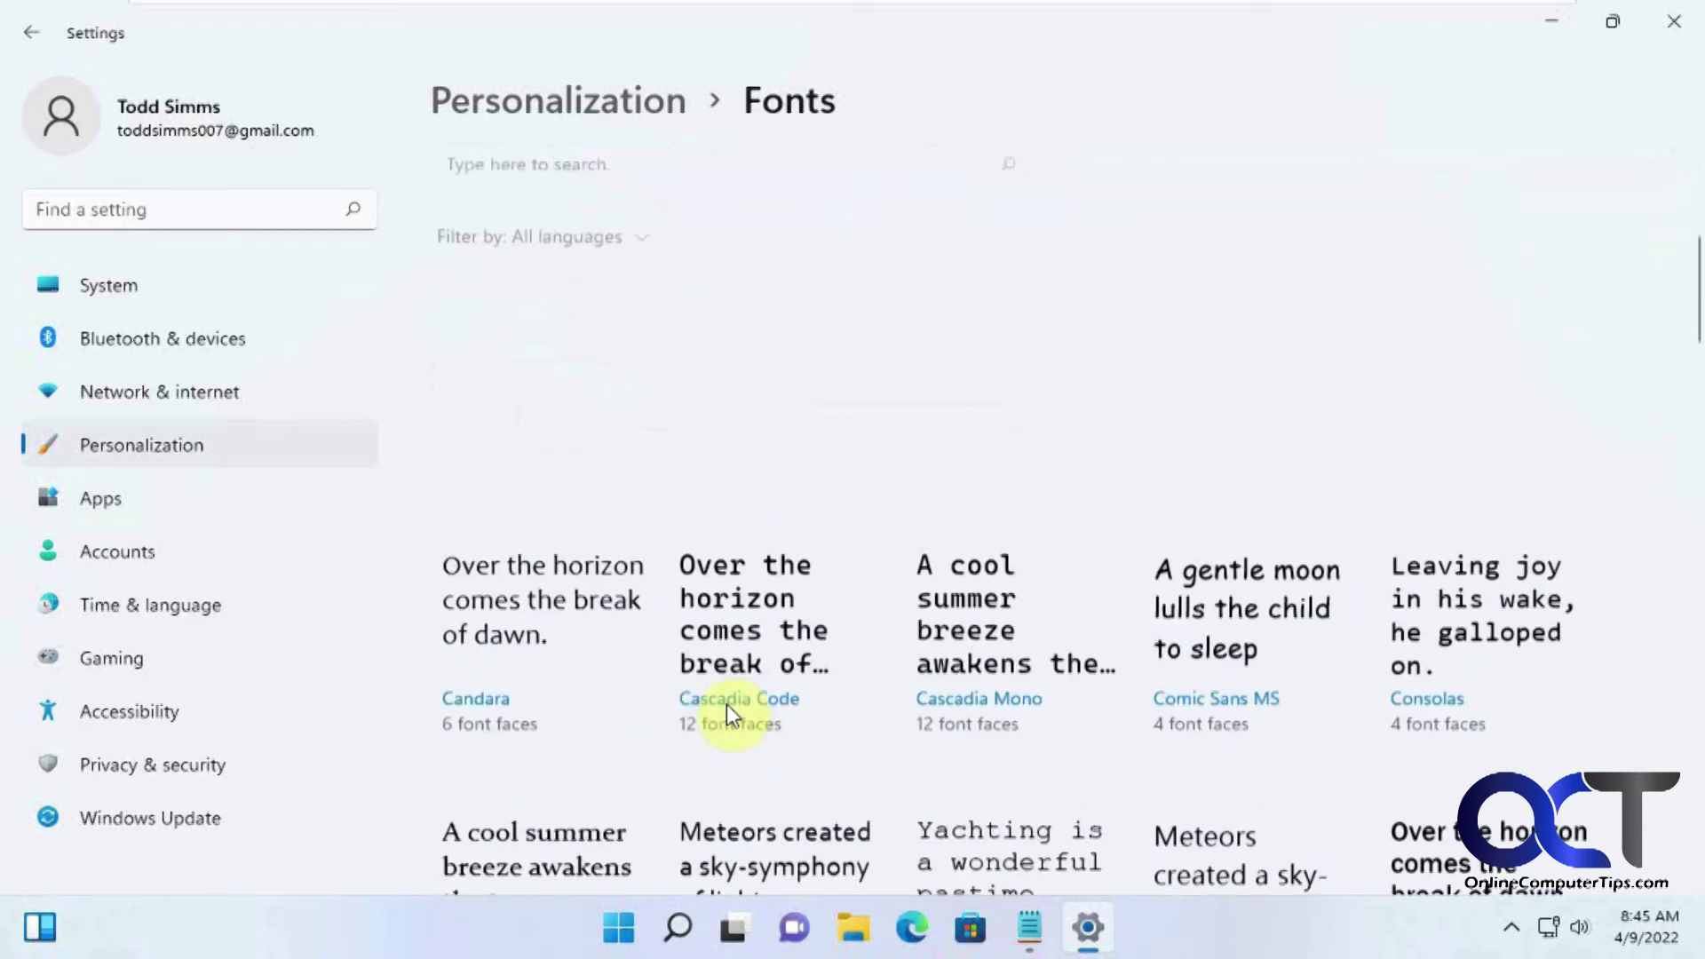
scroll(727, 706, "down", 2)
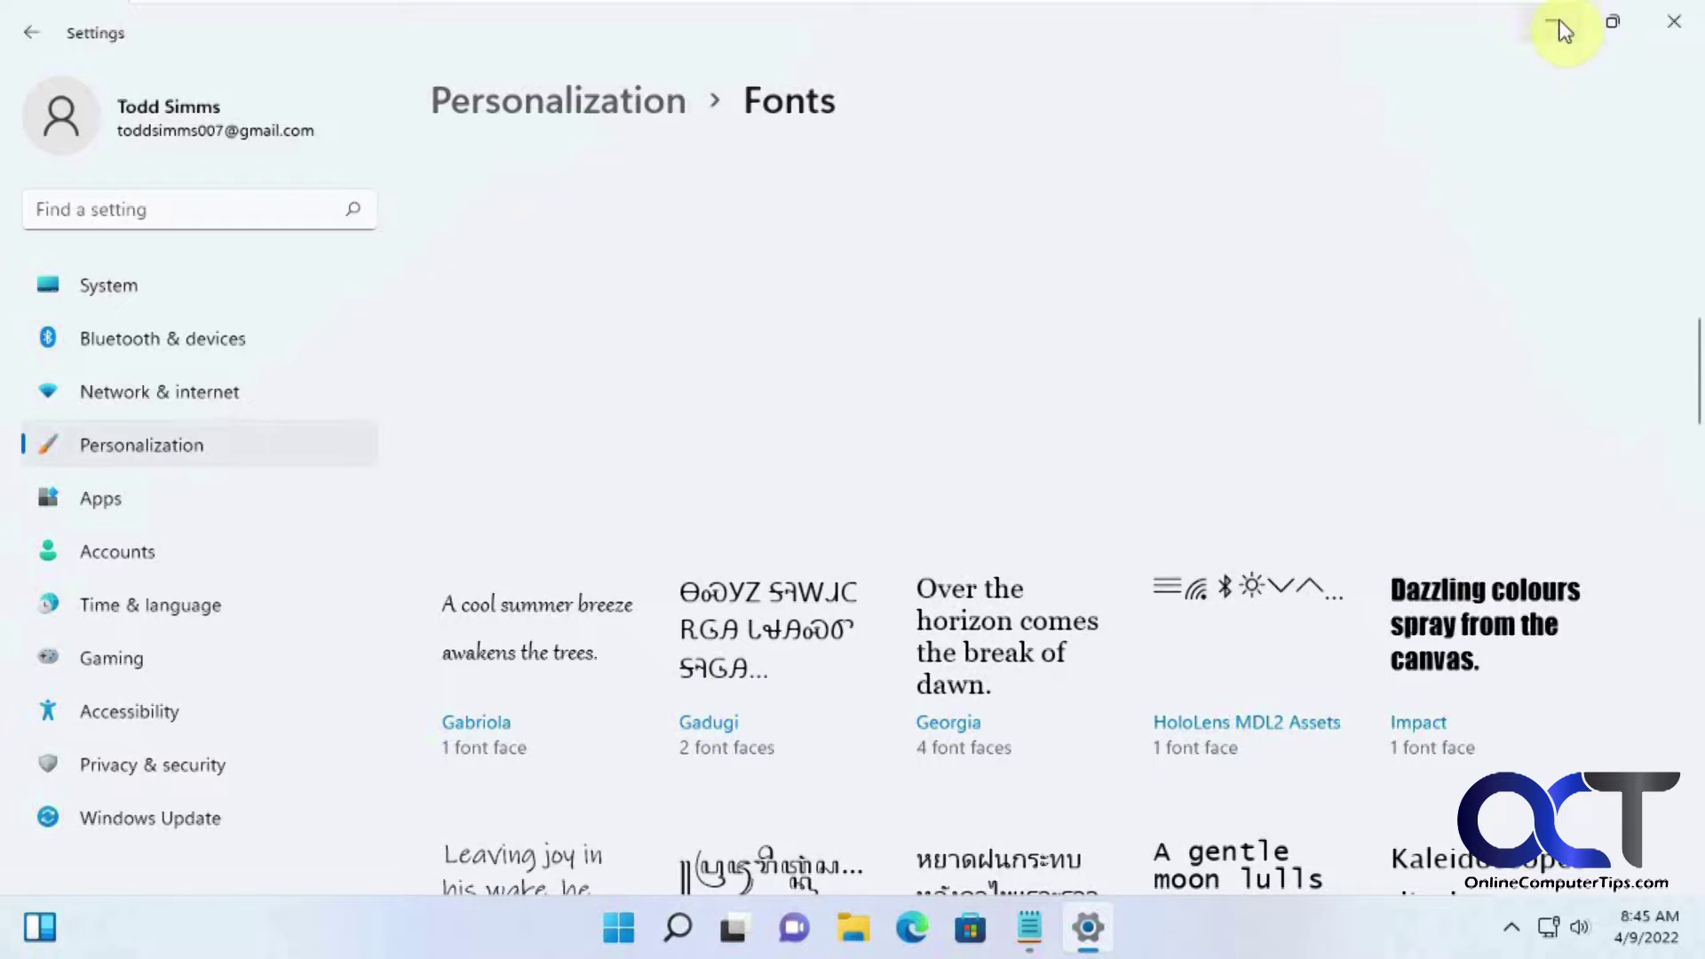
left_click(1088, 929)
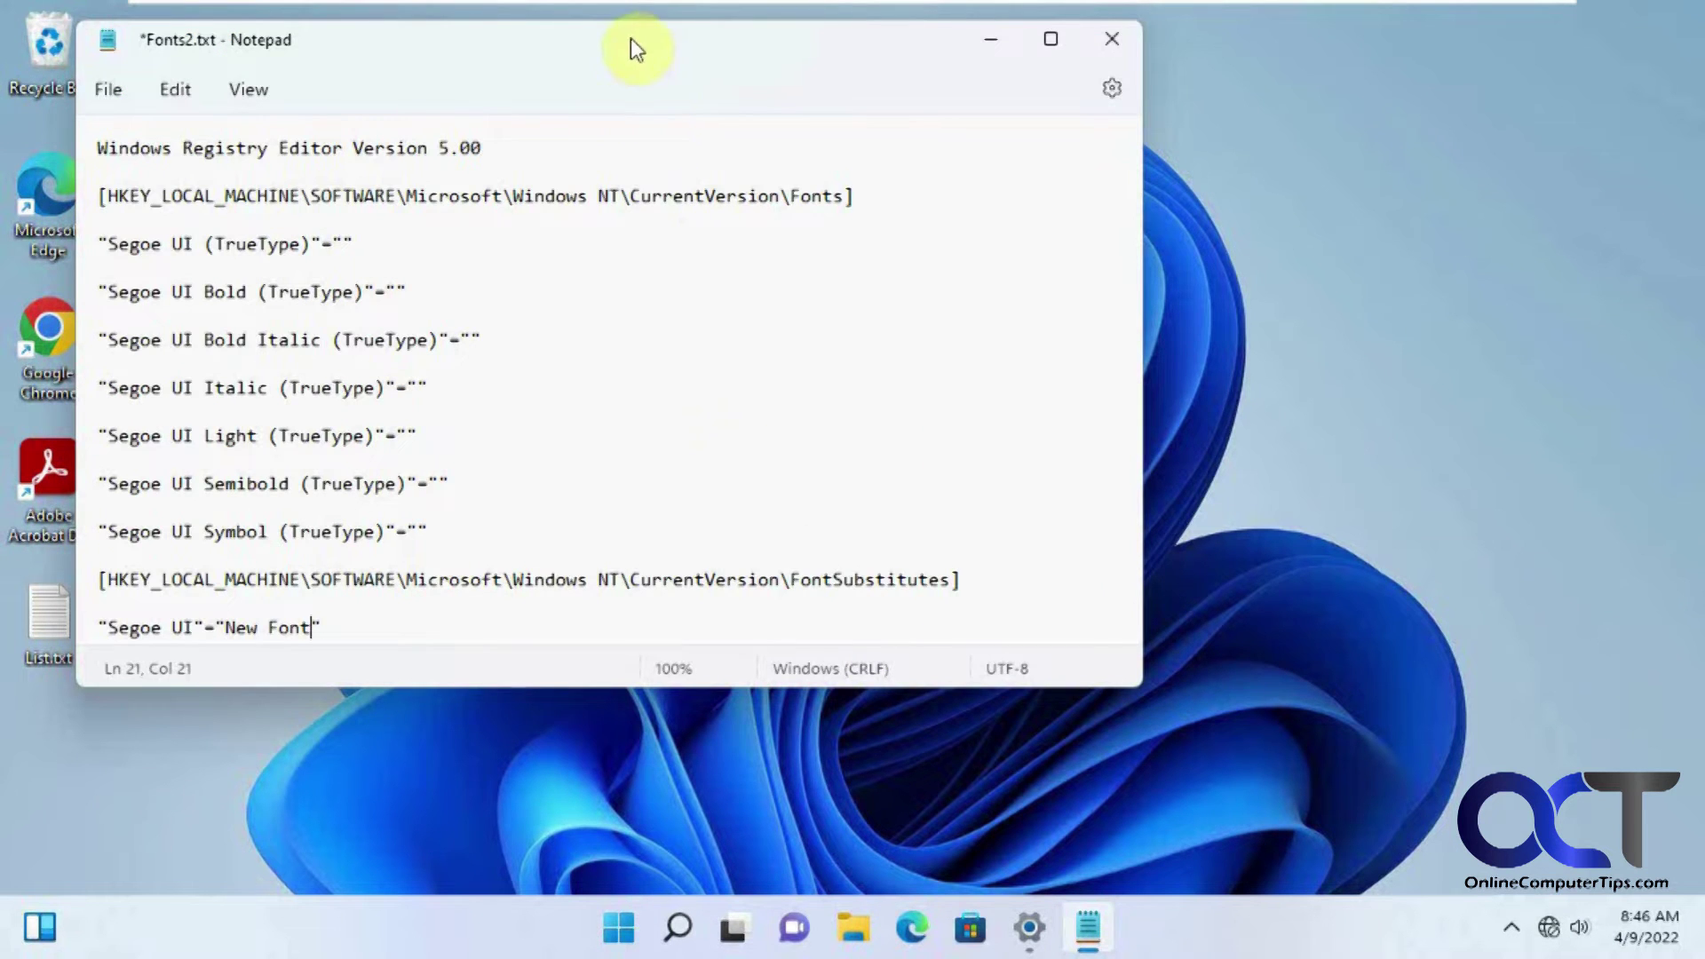
Step: Replace "New Font" with "Impact" on the last line of the registry text
left_click_drag(630, 39, 769, 40)
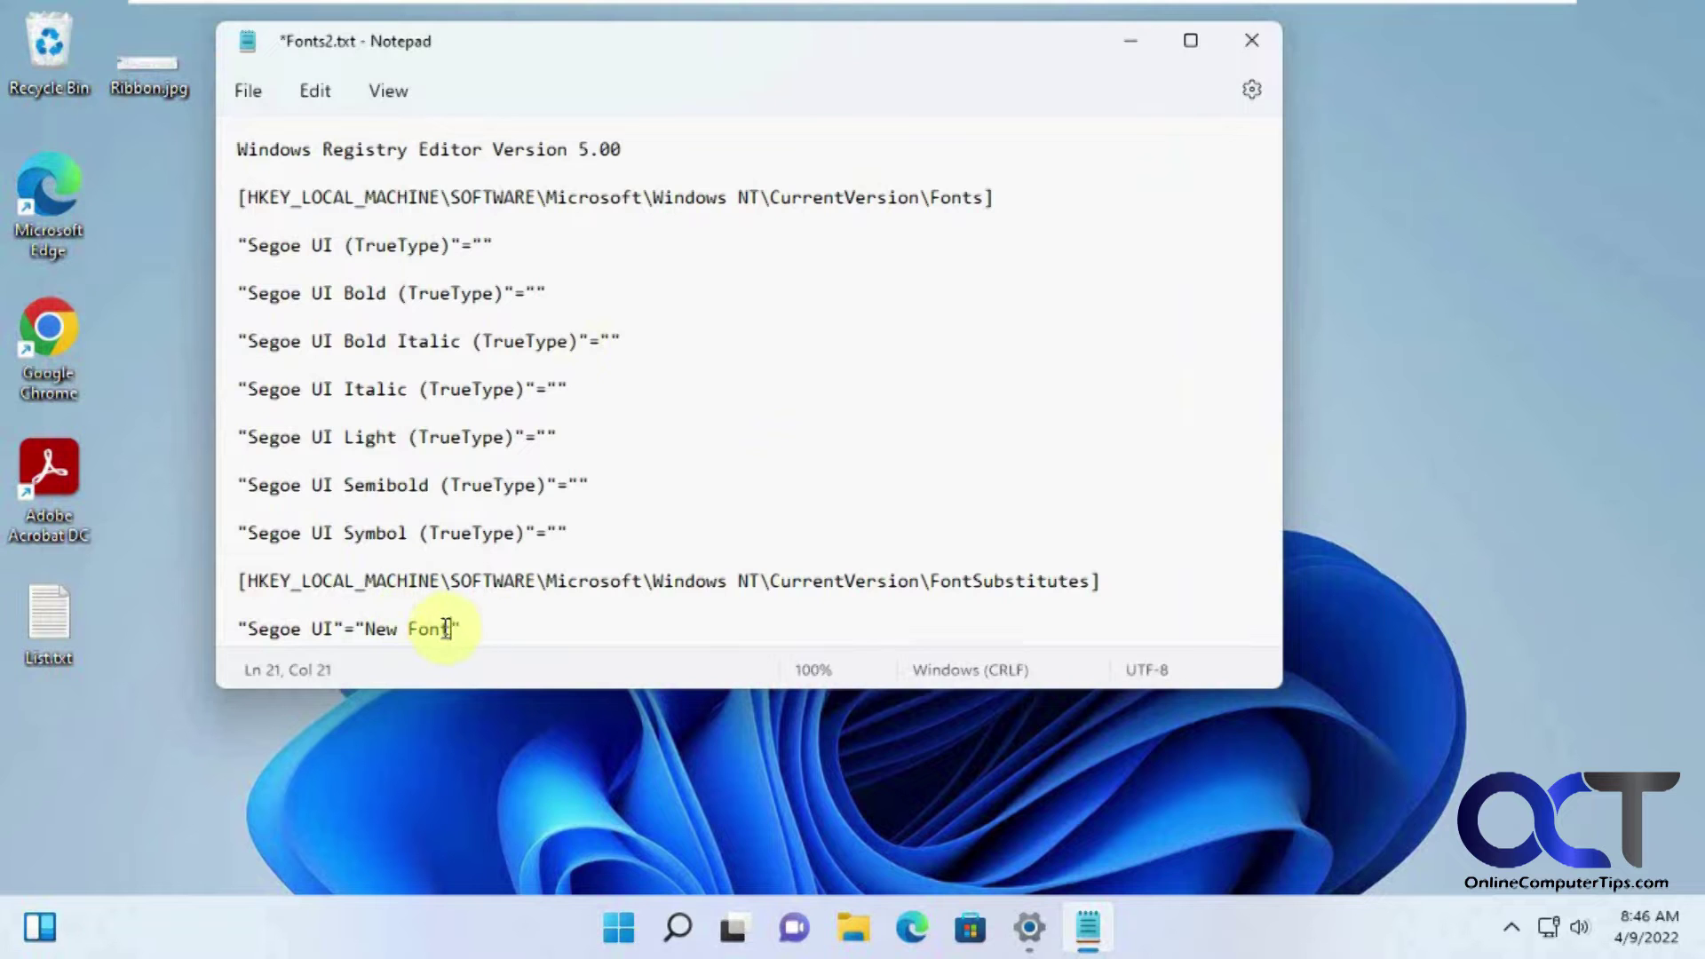
left_click_drag(451, 629, 367, 630)
type("Impact")
Step: Save the file to the Desktop as NewFont.reg
left_click(253, 99)
left_click(281, 316)
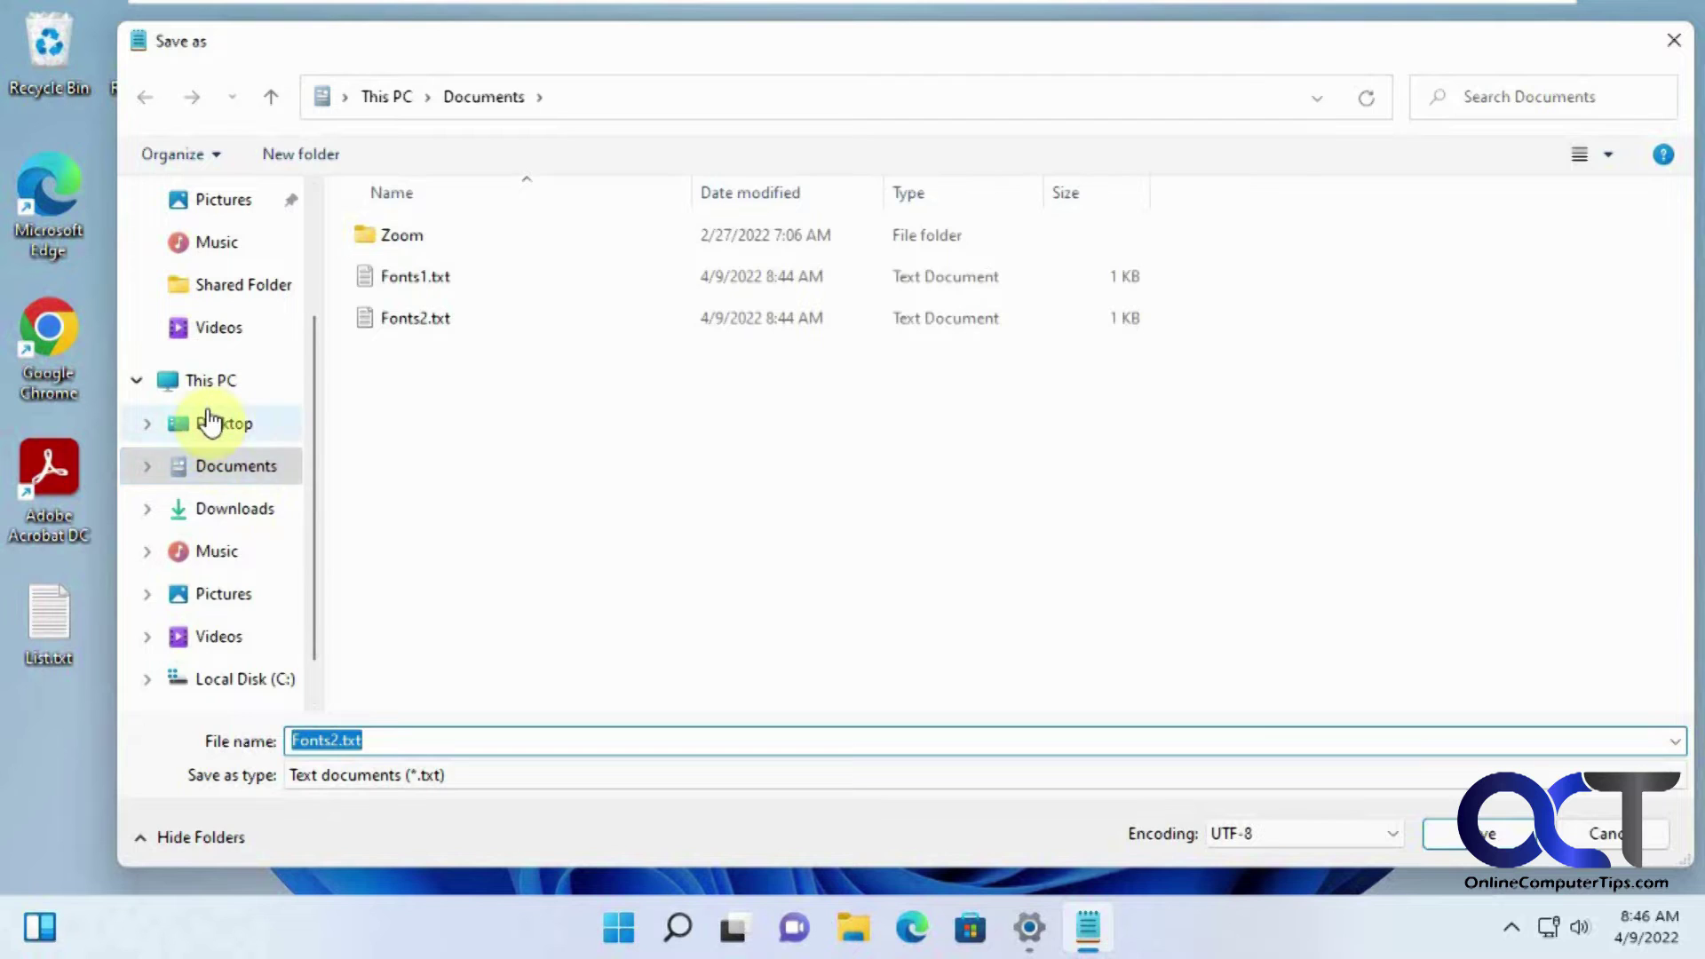
left_click(210, 423)
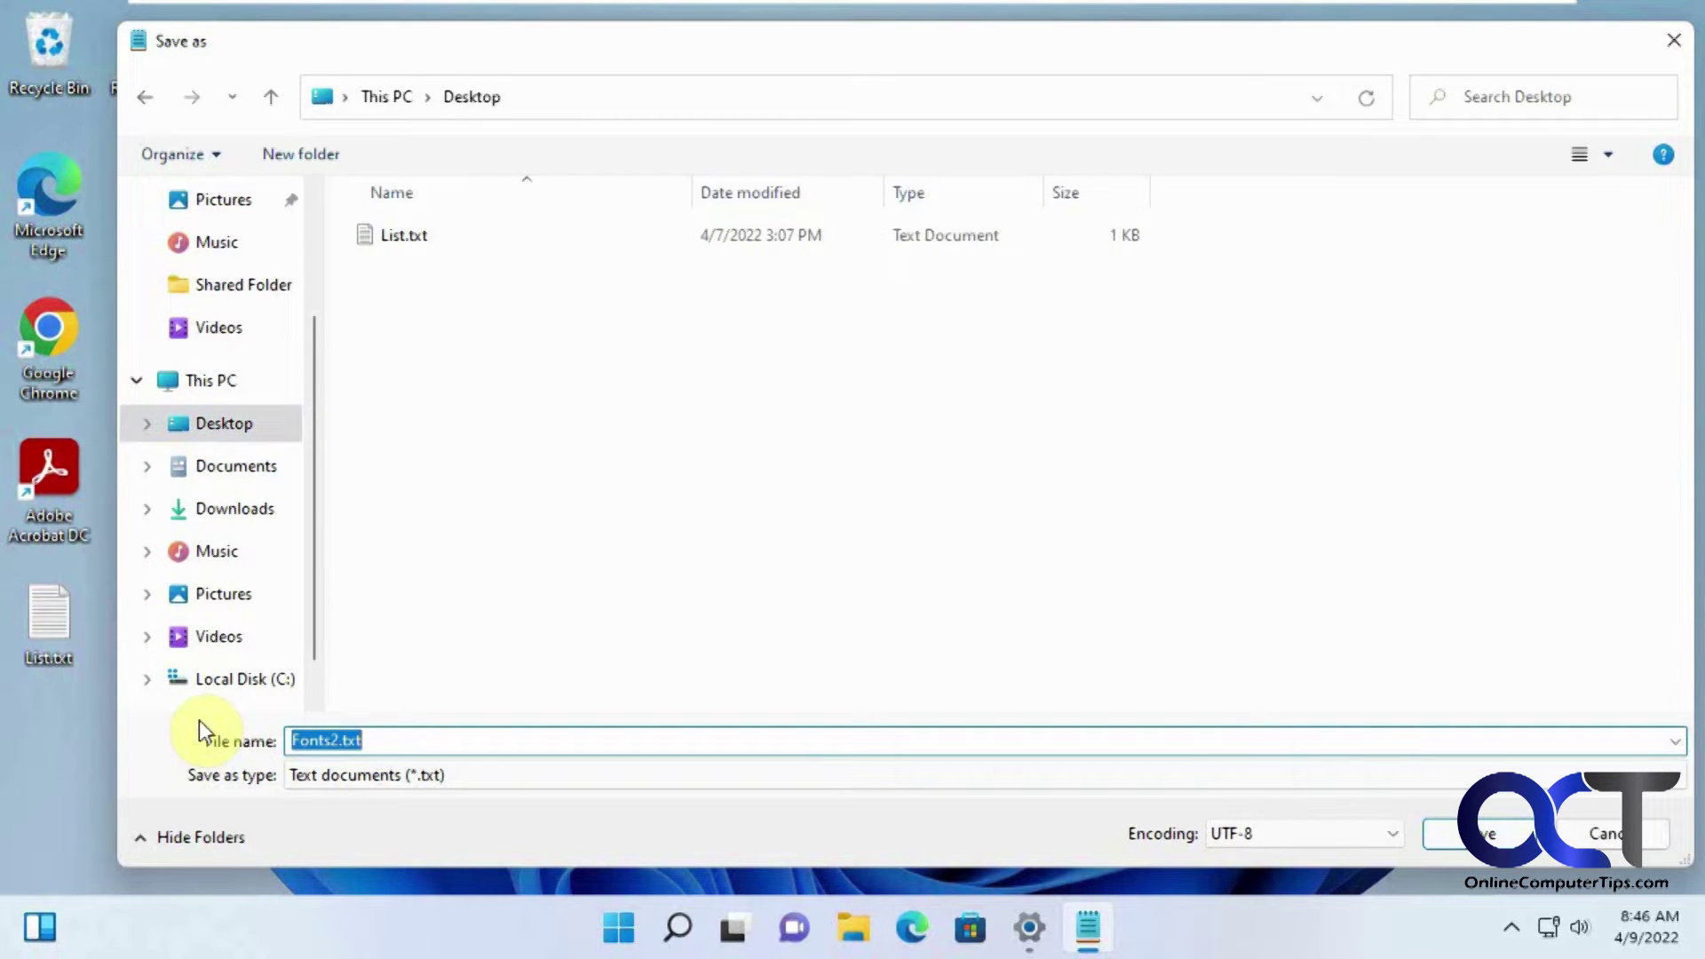
type("New")
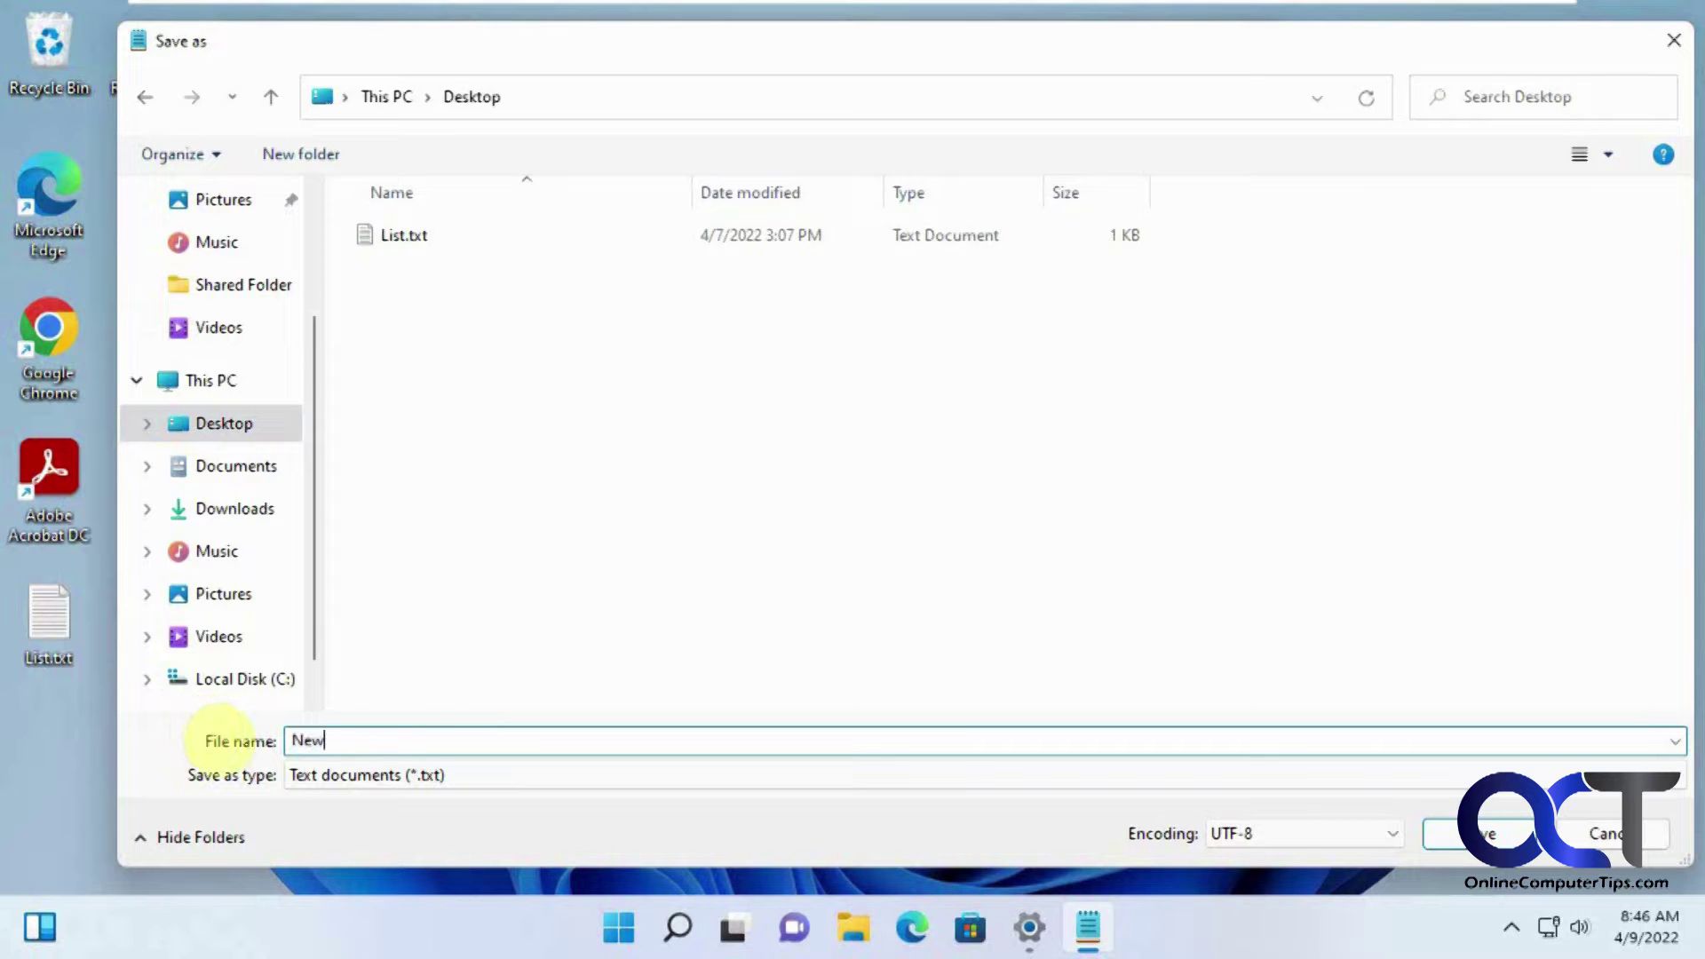
type("Font.reg")
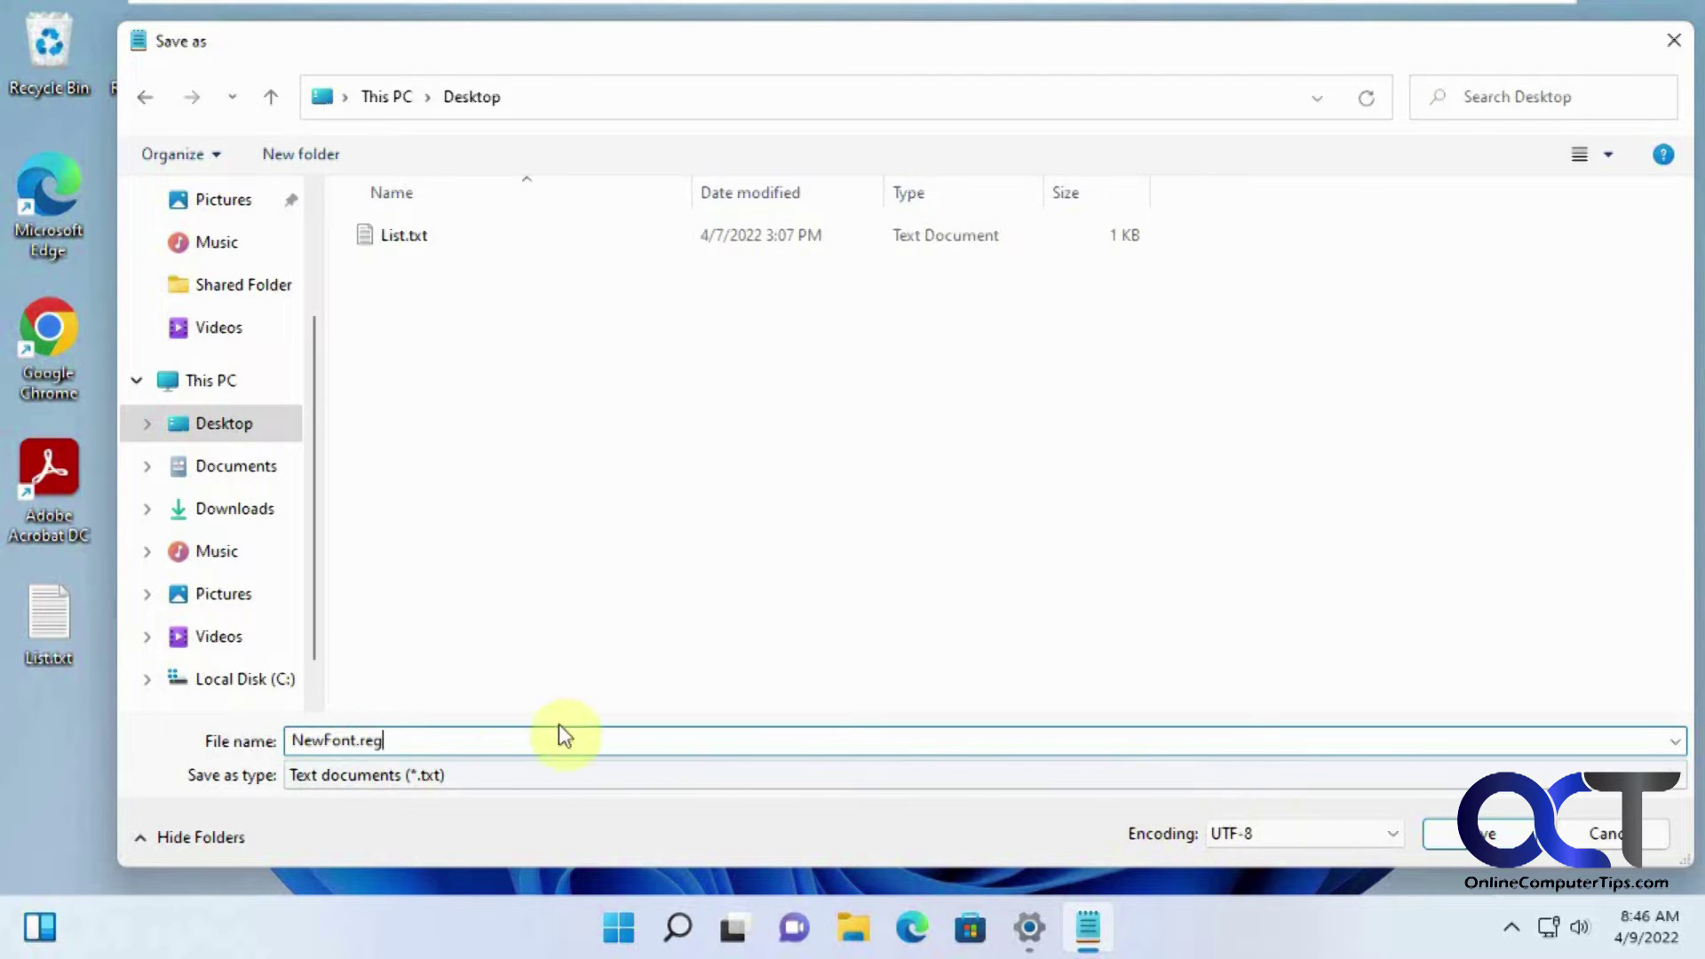
left_click(1456, 833)
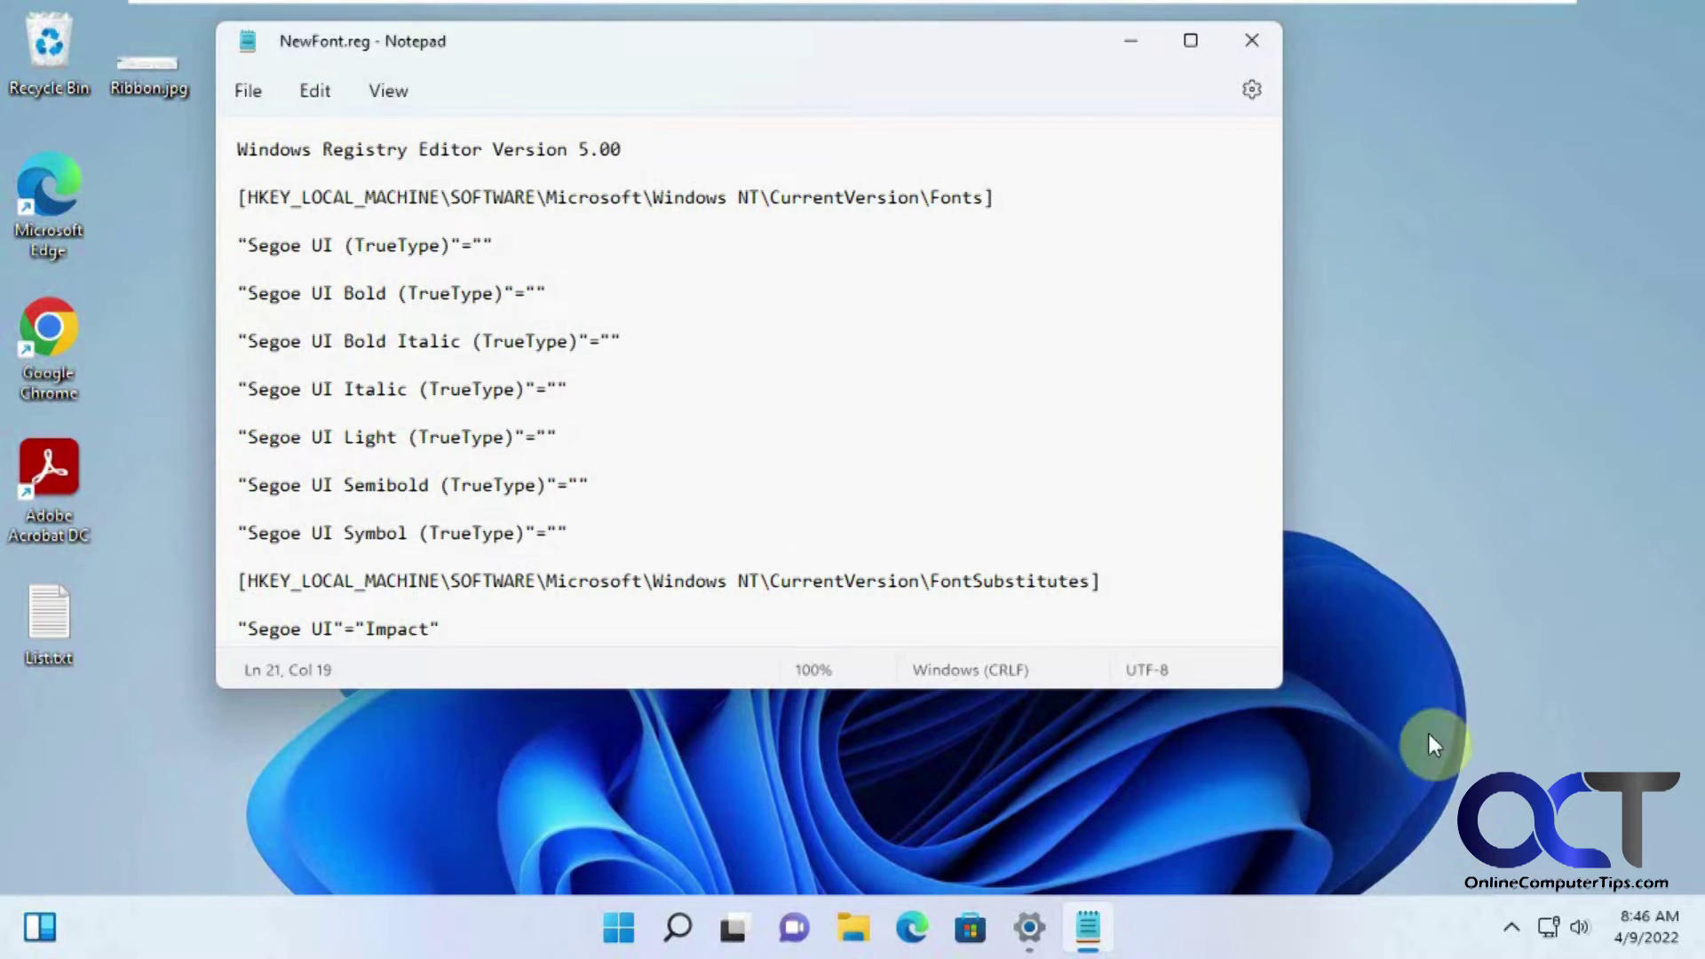
Step: Merge NewFont.reg from the desktop into the registry, accepting the UAC and confirmation prompts
left_click(1124, 41)
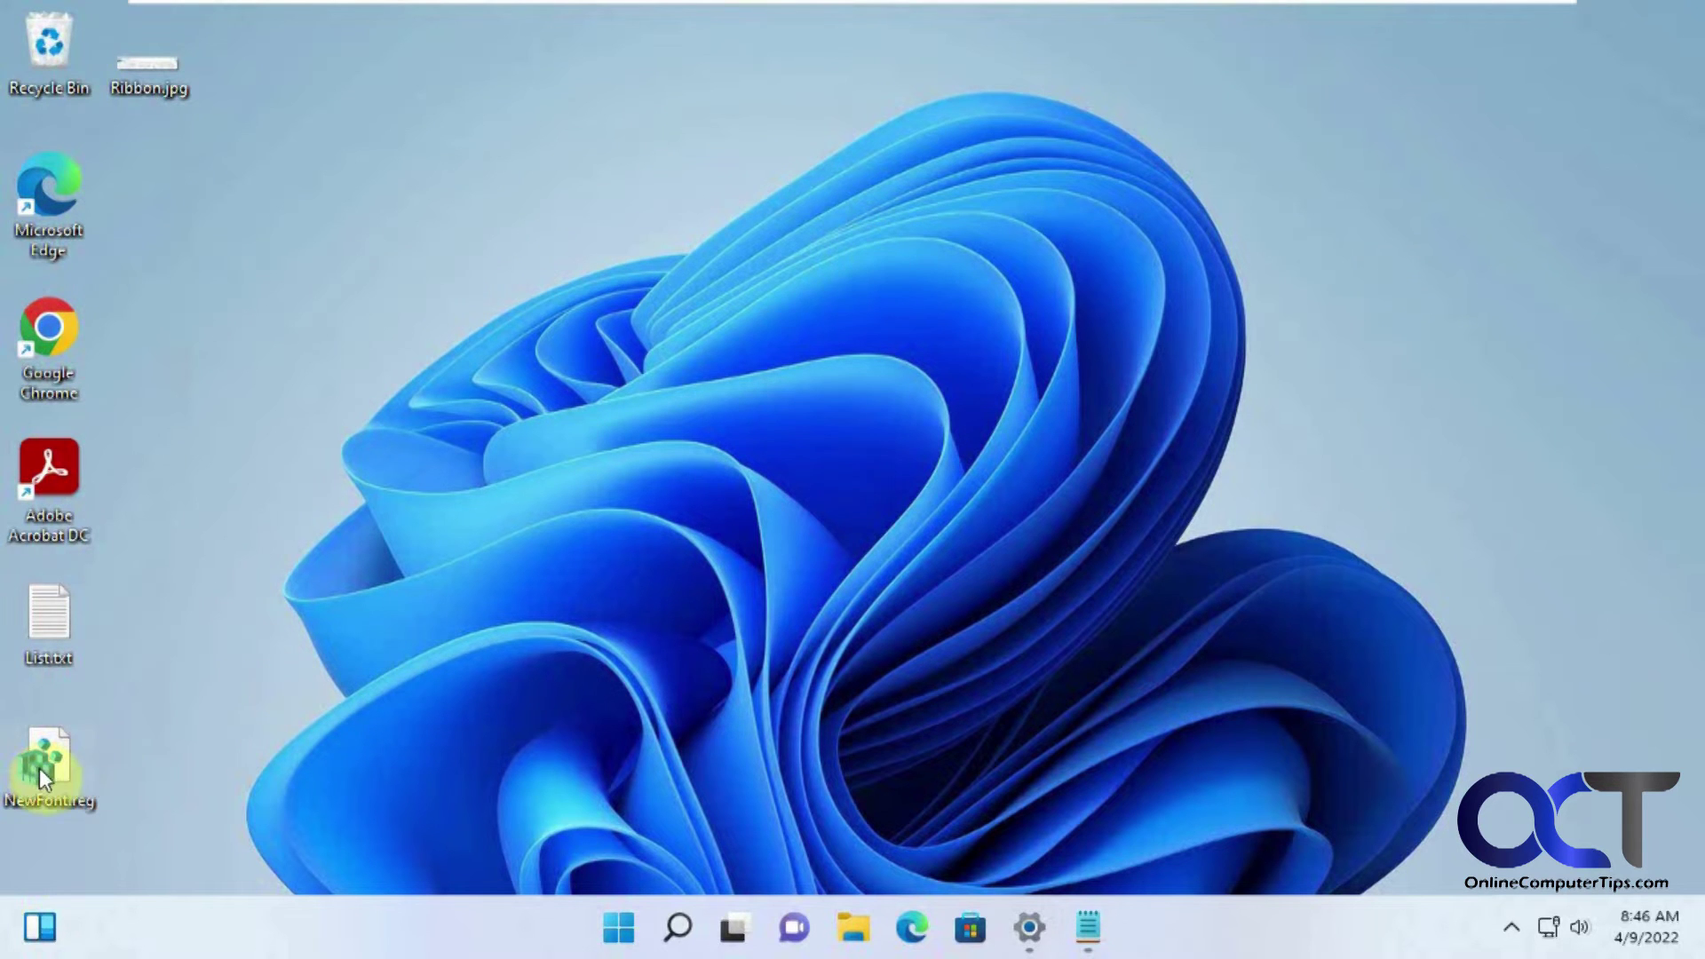
double_click(56, 769)
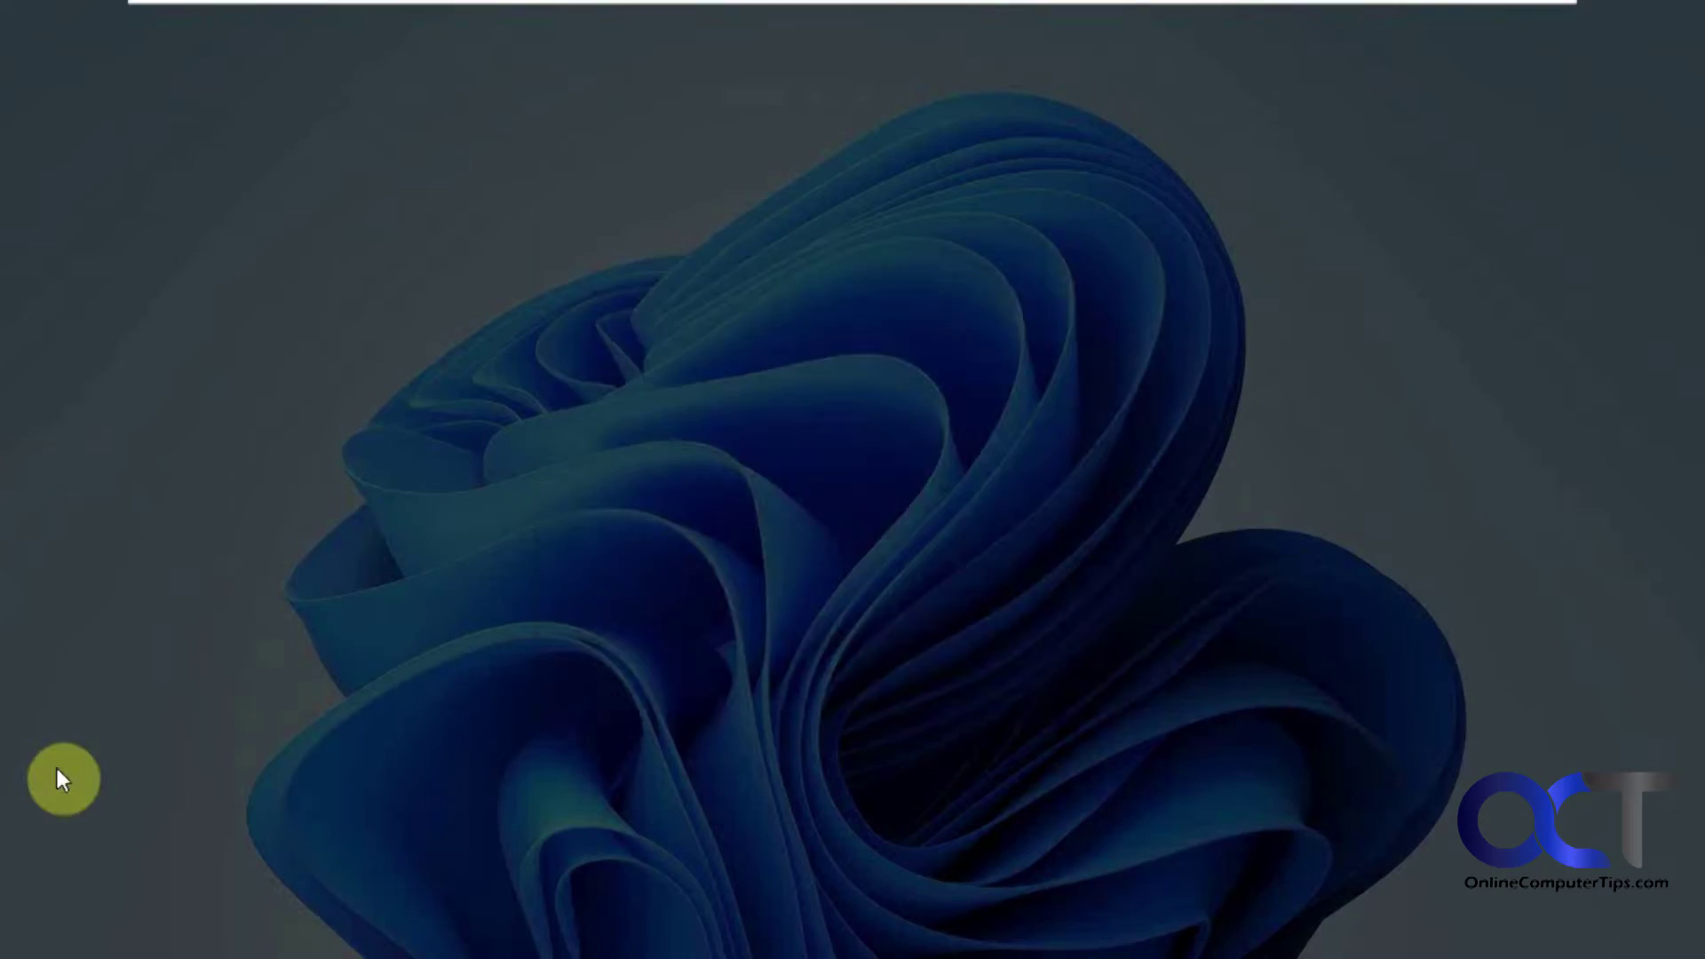
left_click(716, 664)
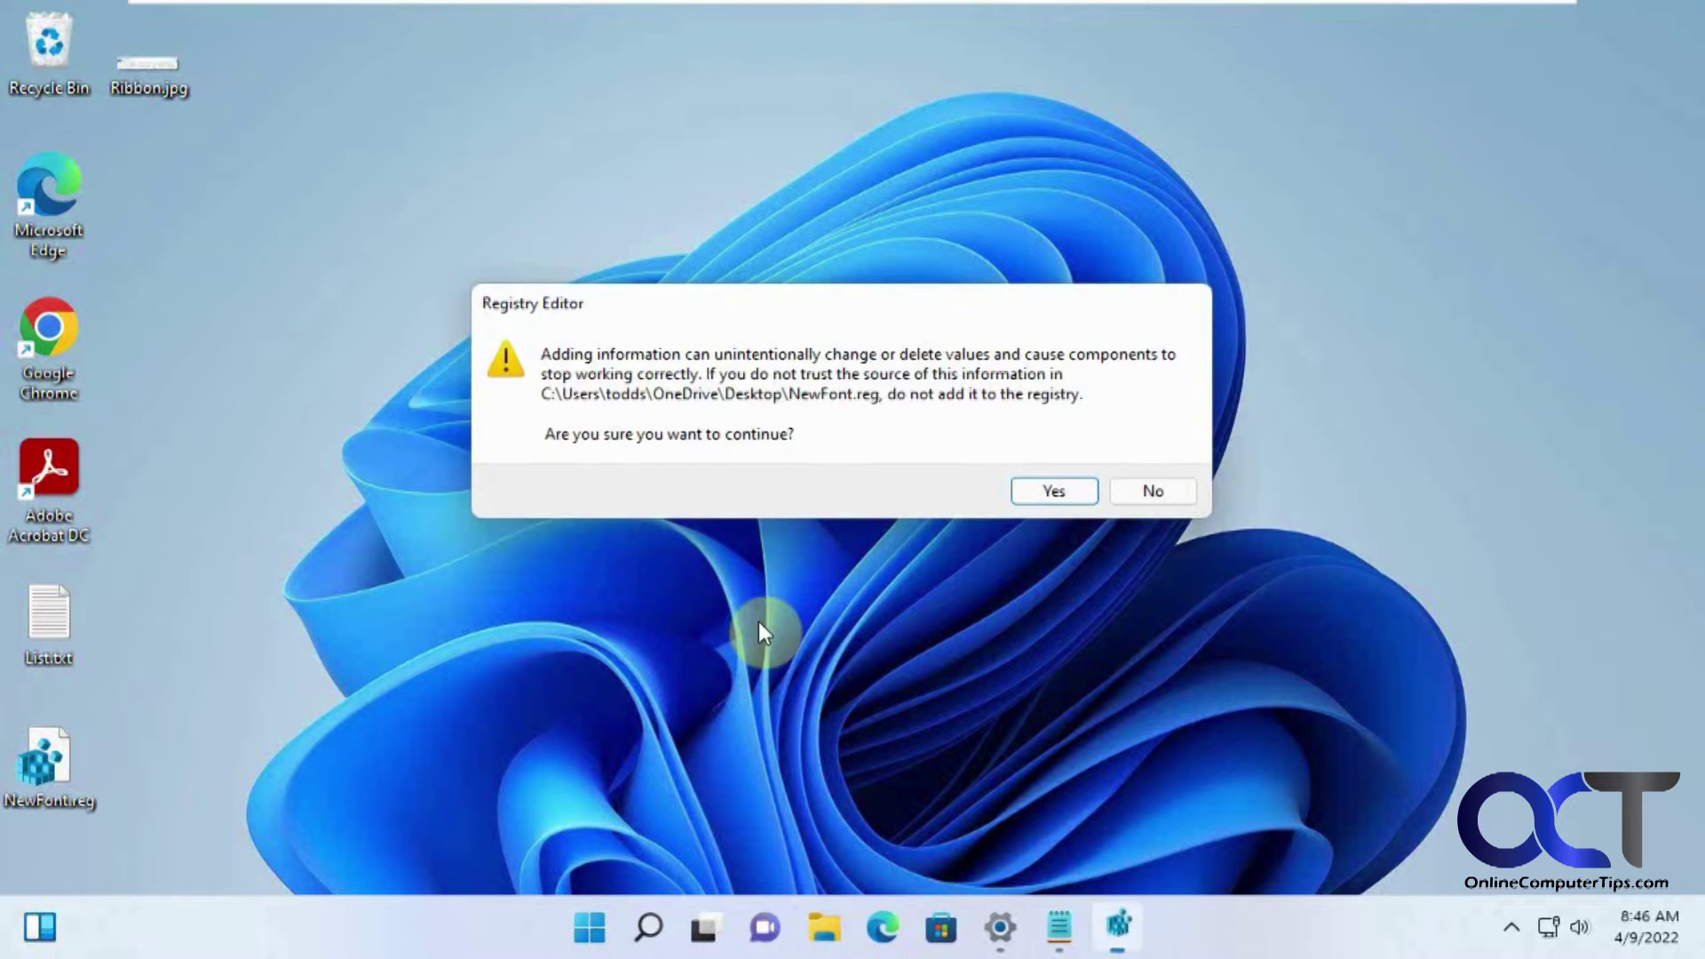
left_click(1052, 495)
left_click(1133, 450)
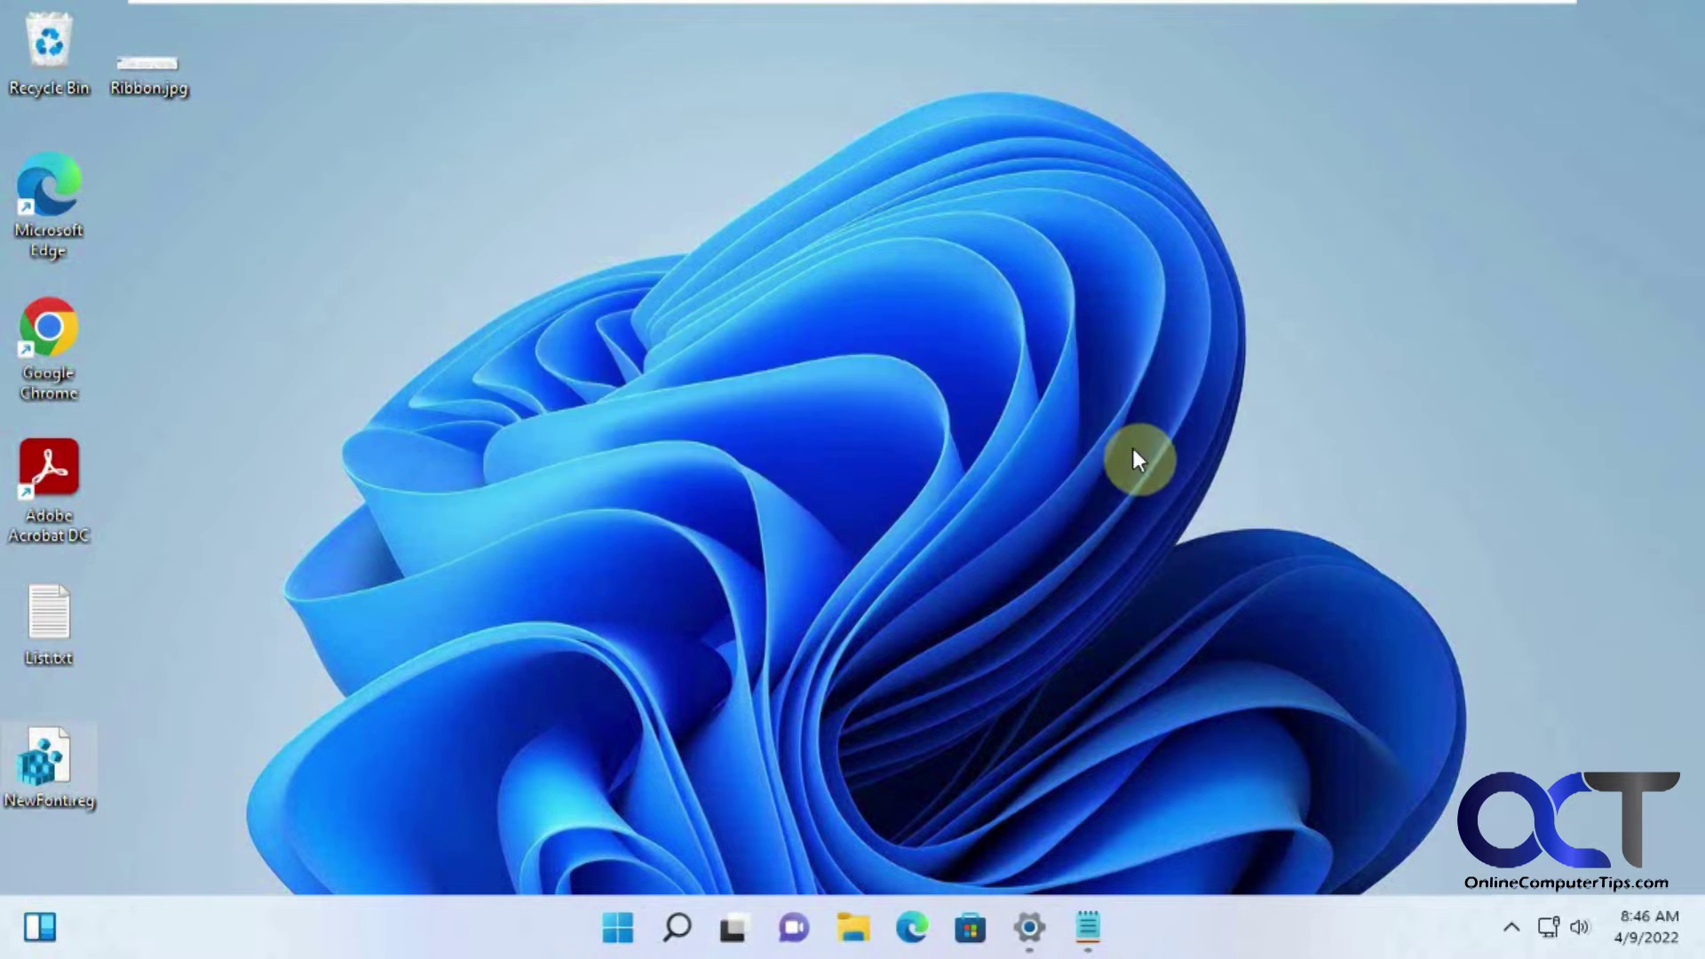
Step: Restart the computer from the Start menu's power options
left_click(621, 924)
left_click(1184, 838)
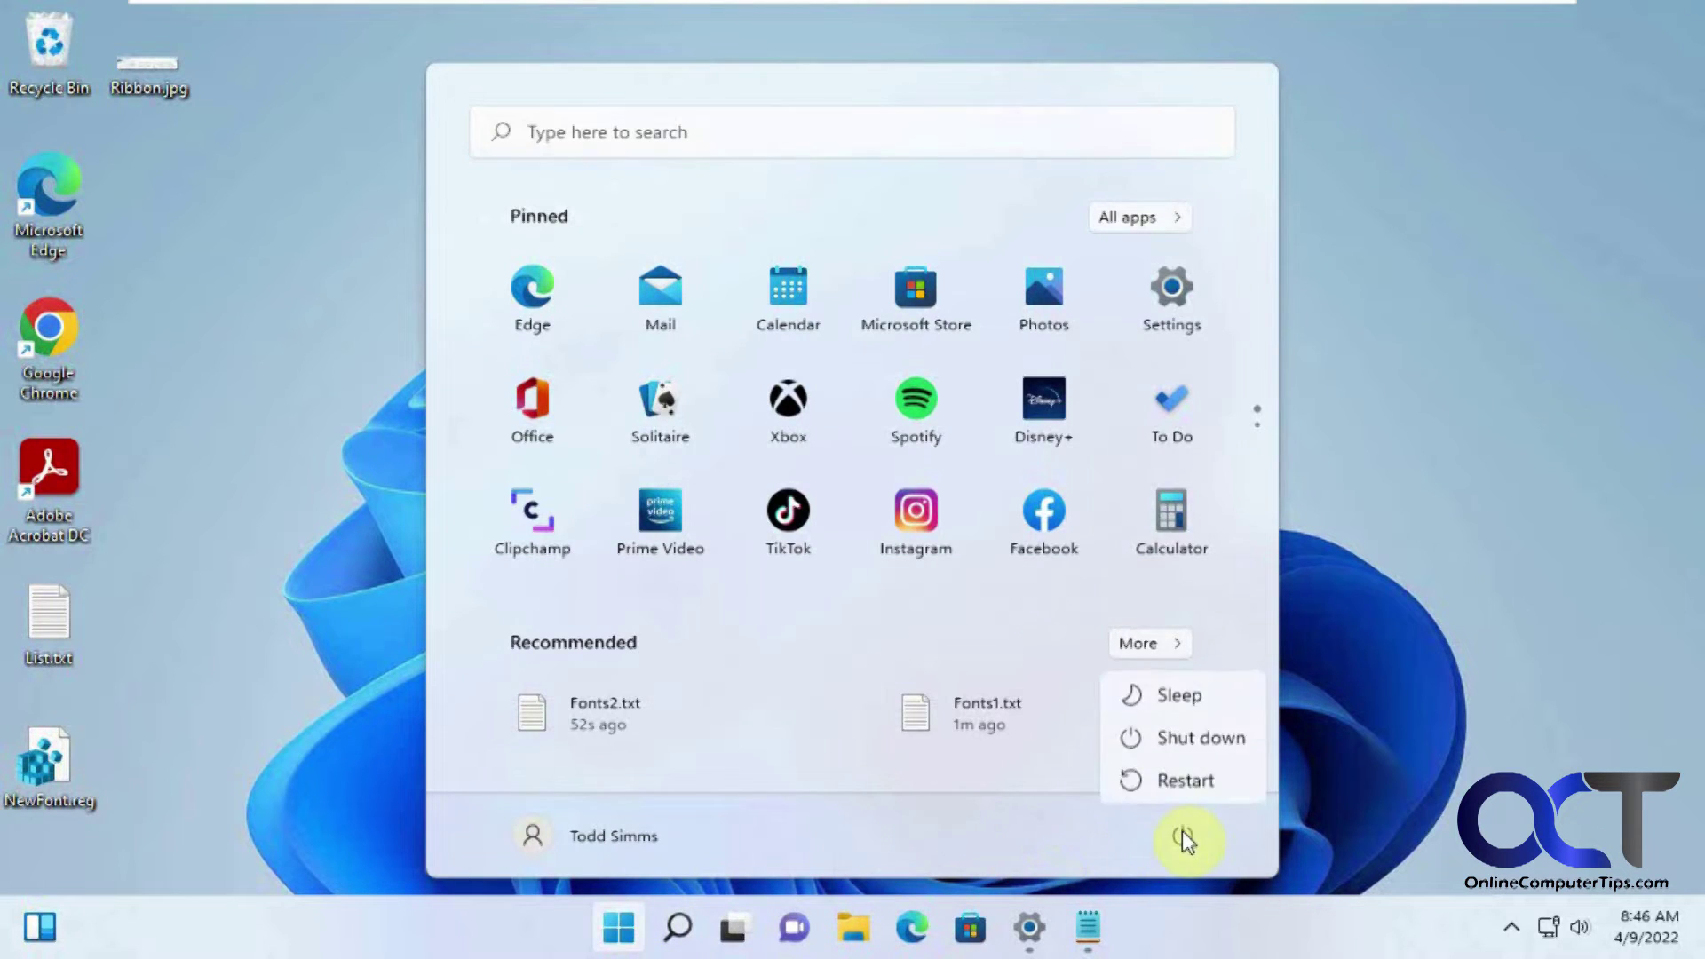
left_click(1190, 777)
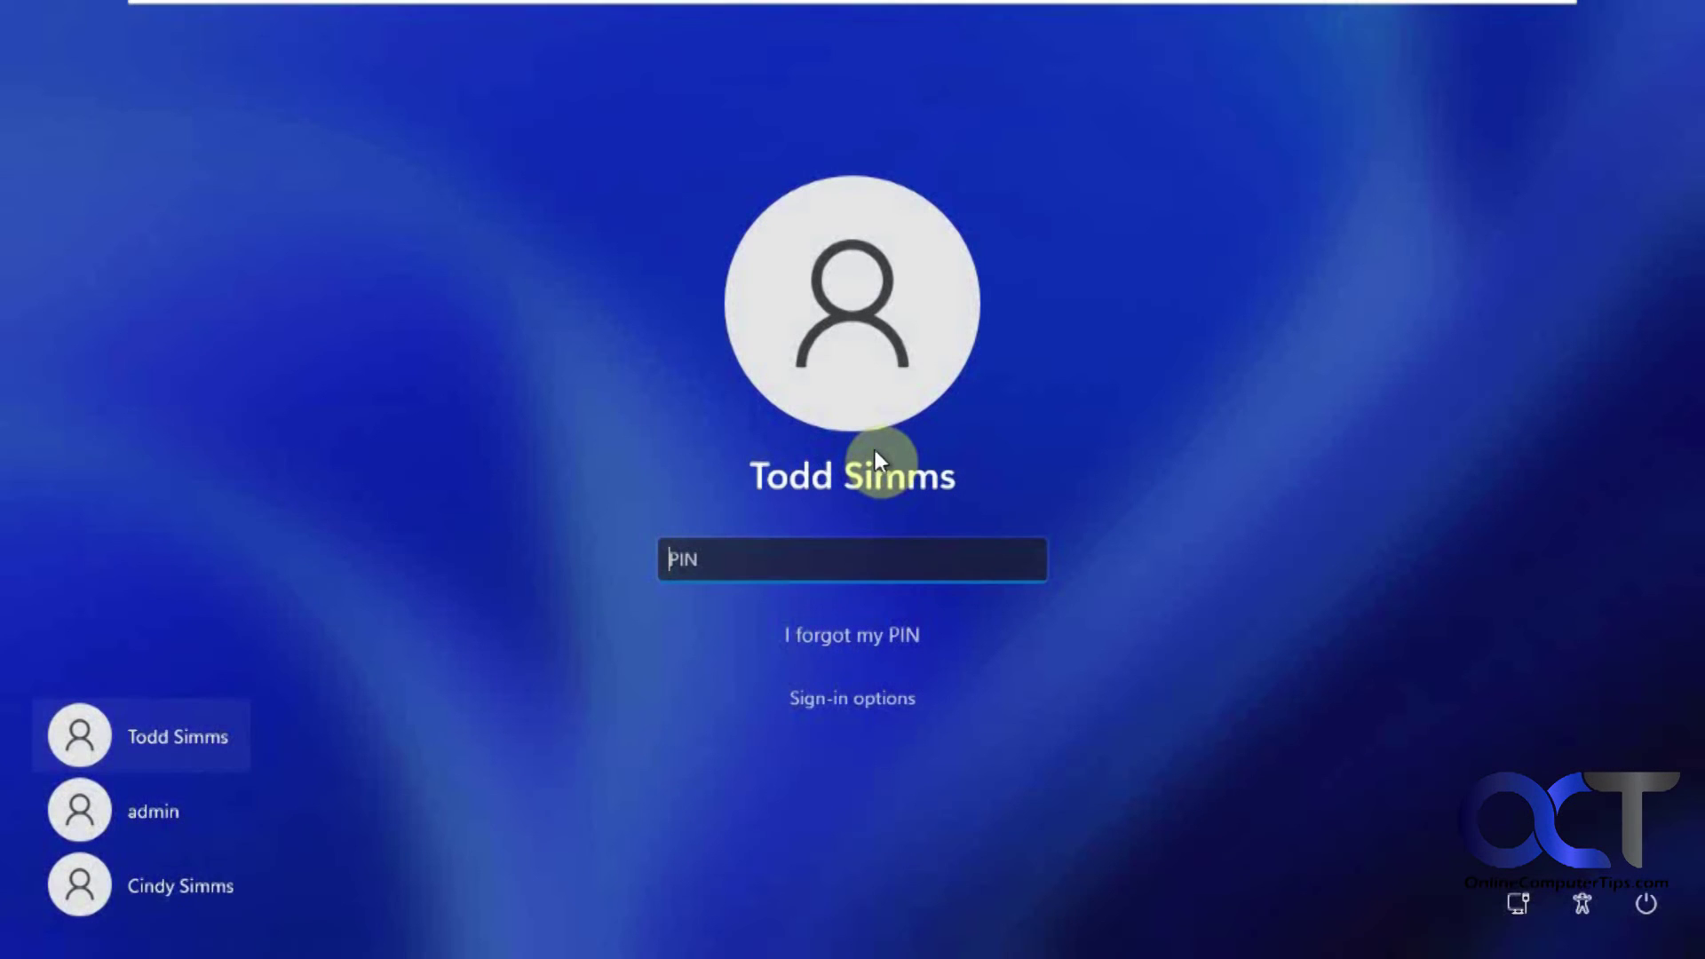
Step: Sign in with the PIN and view the Pictures folder in File Explorer showing the Impact font
type("1234")
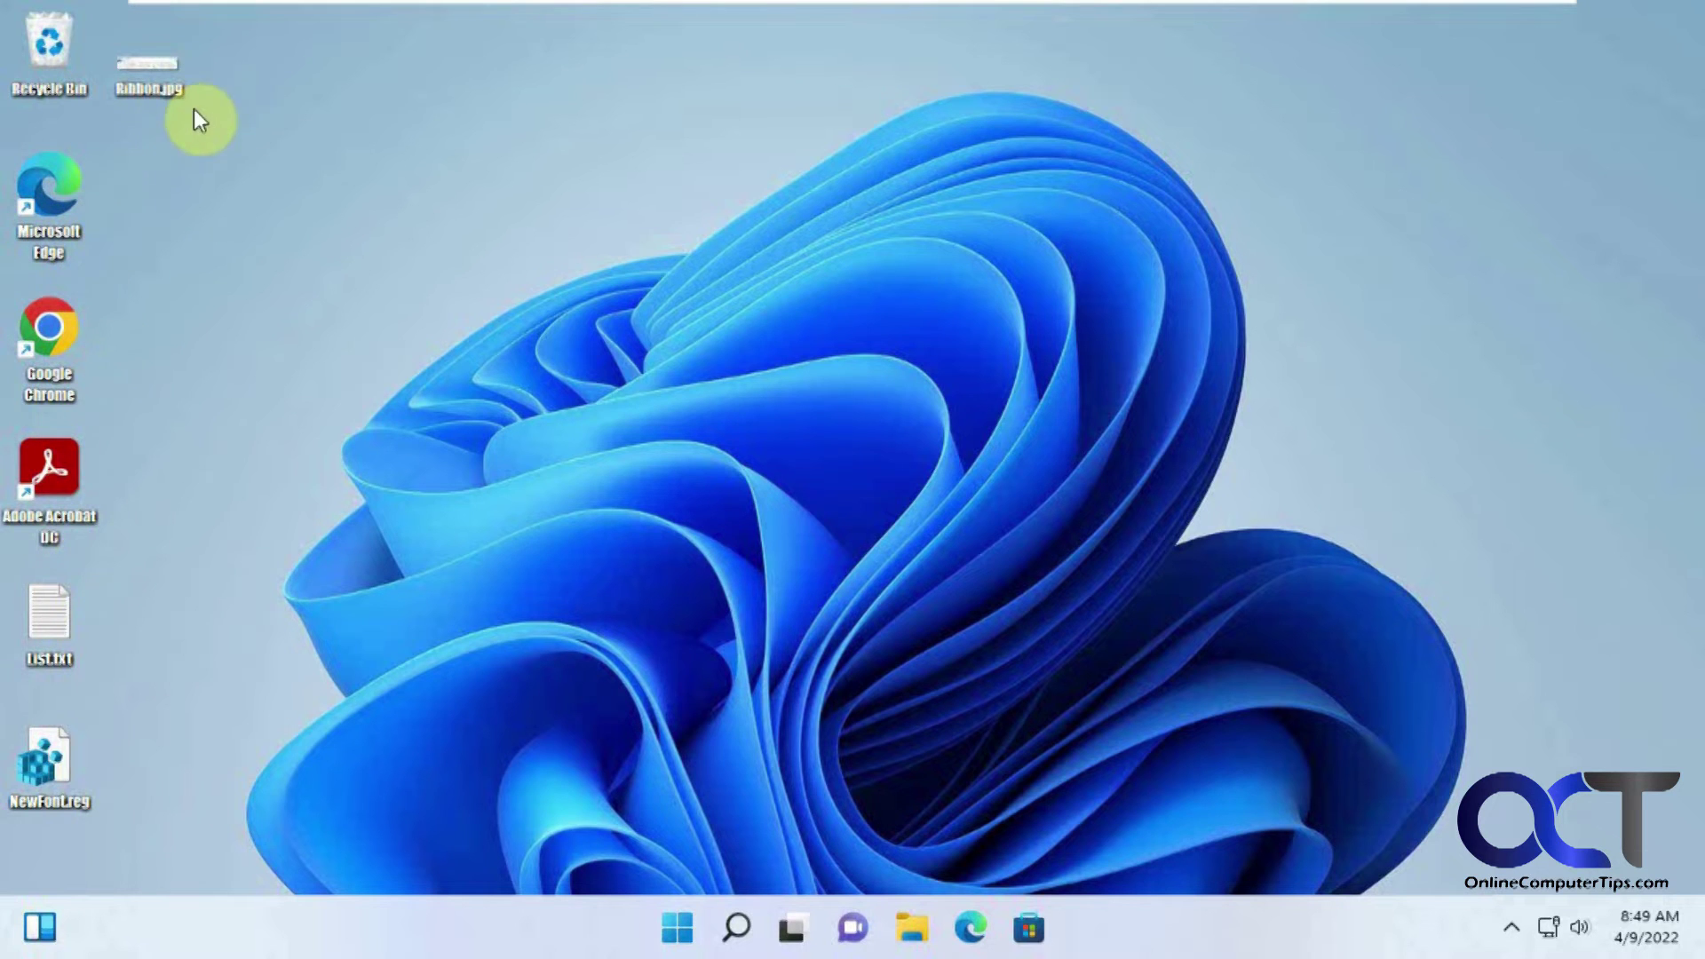
left_click(912, 928)
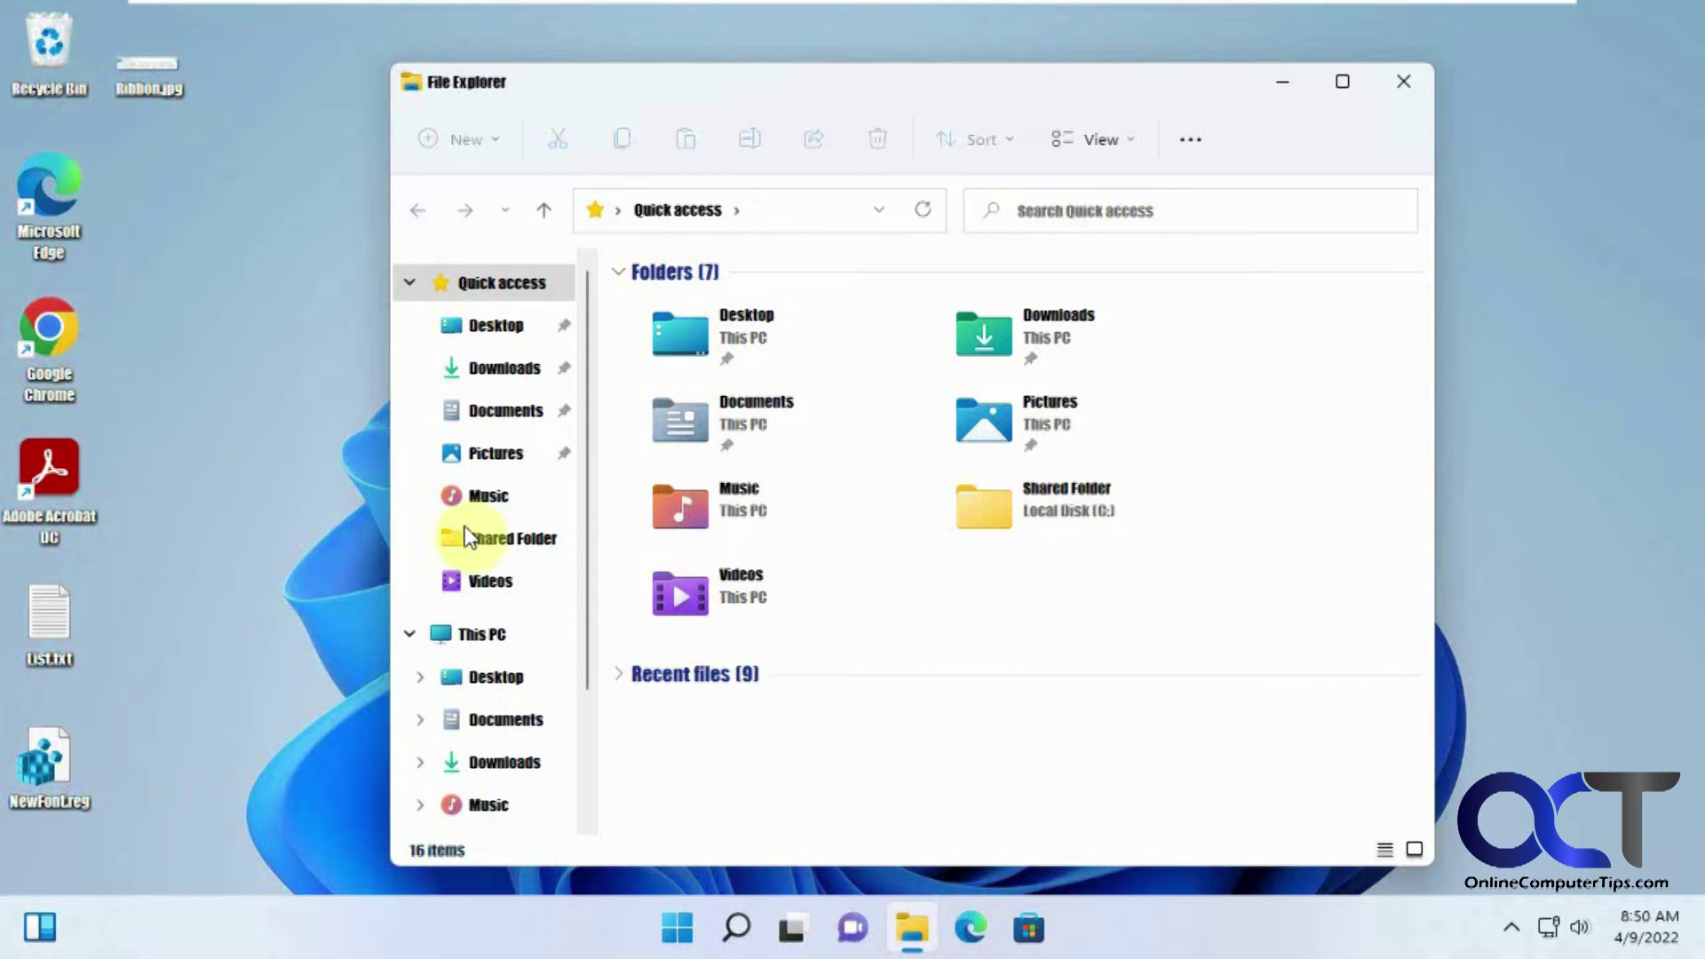
double_click(1036, 417)
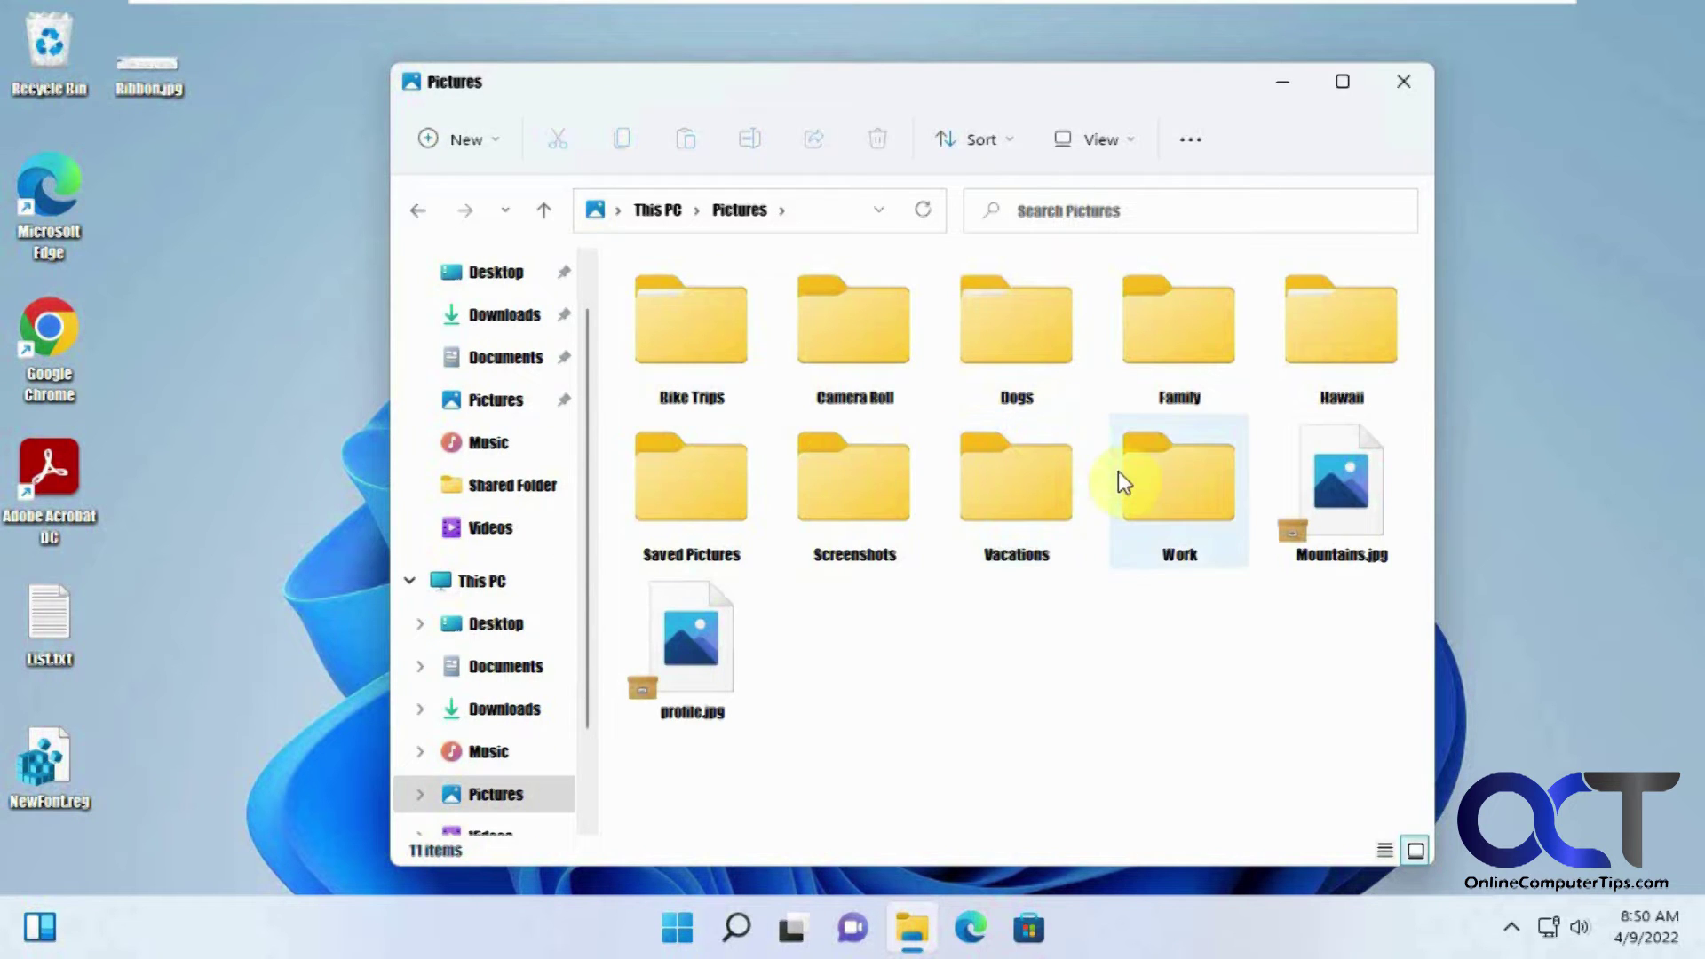
left_click(1401, 84)
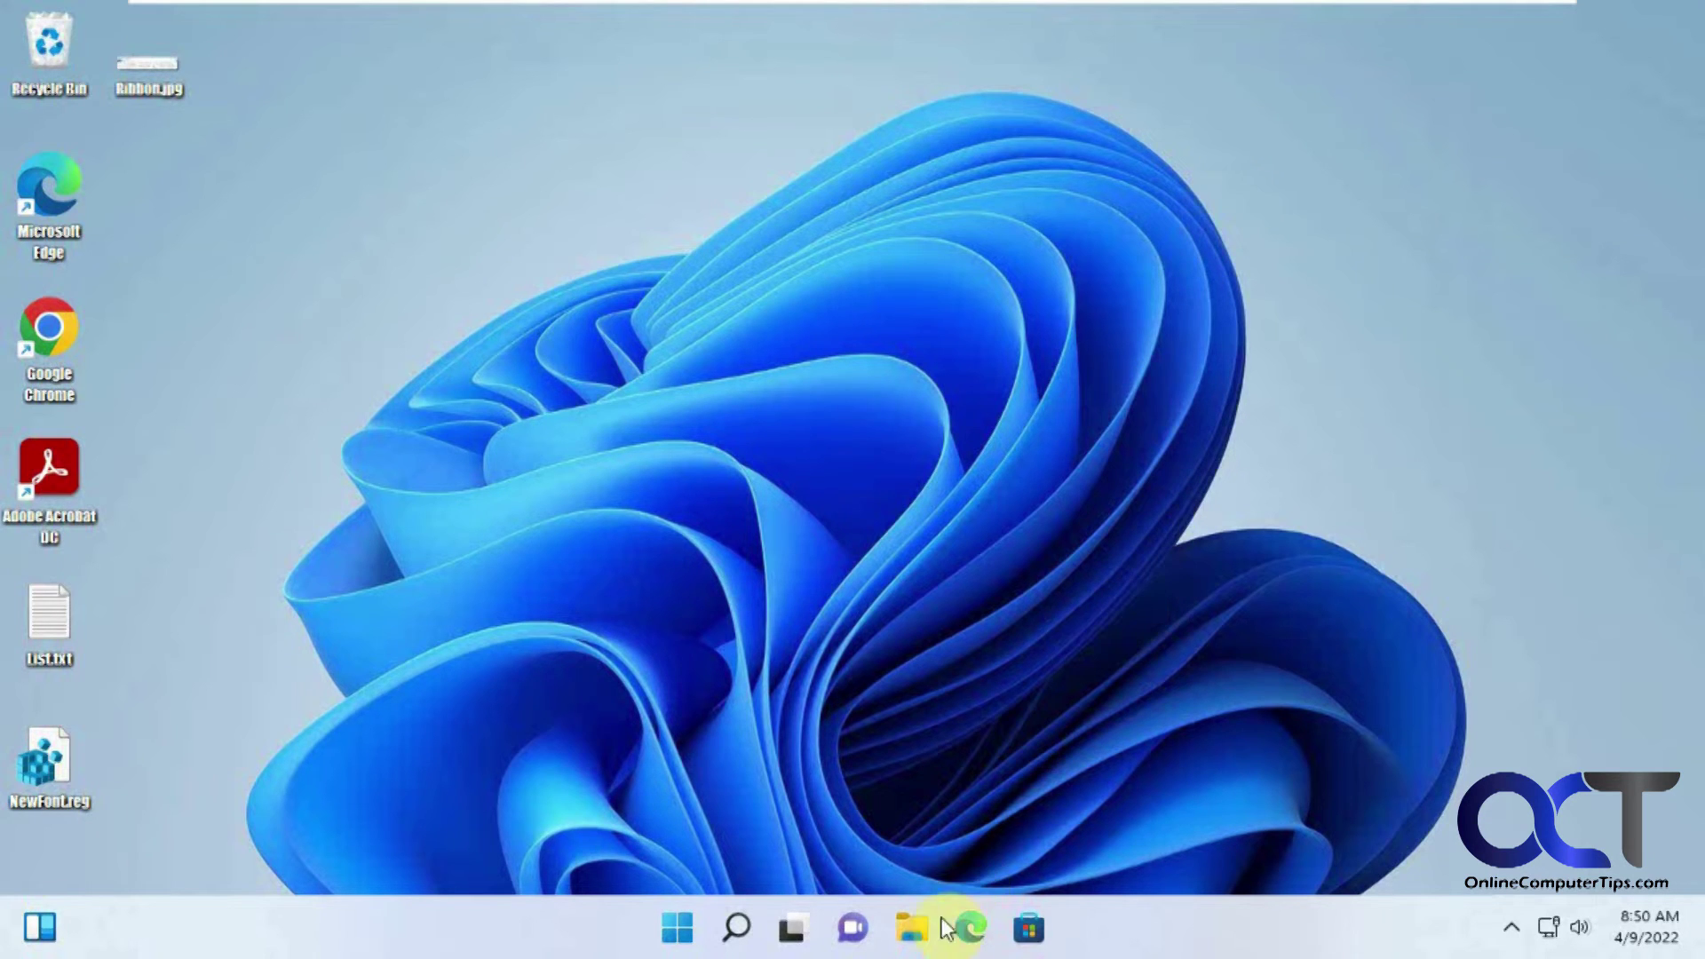
left_click(688, 944)
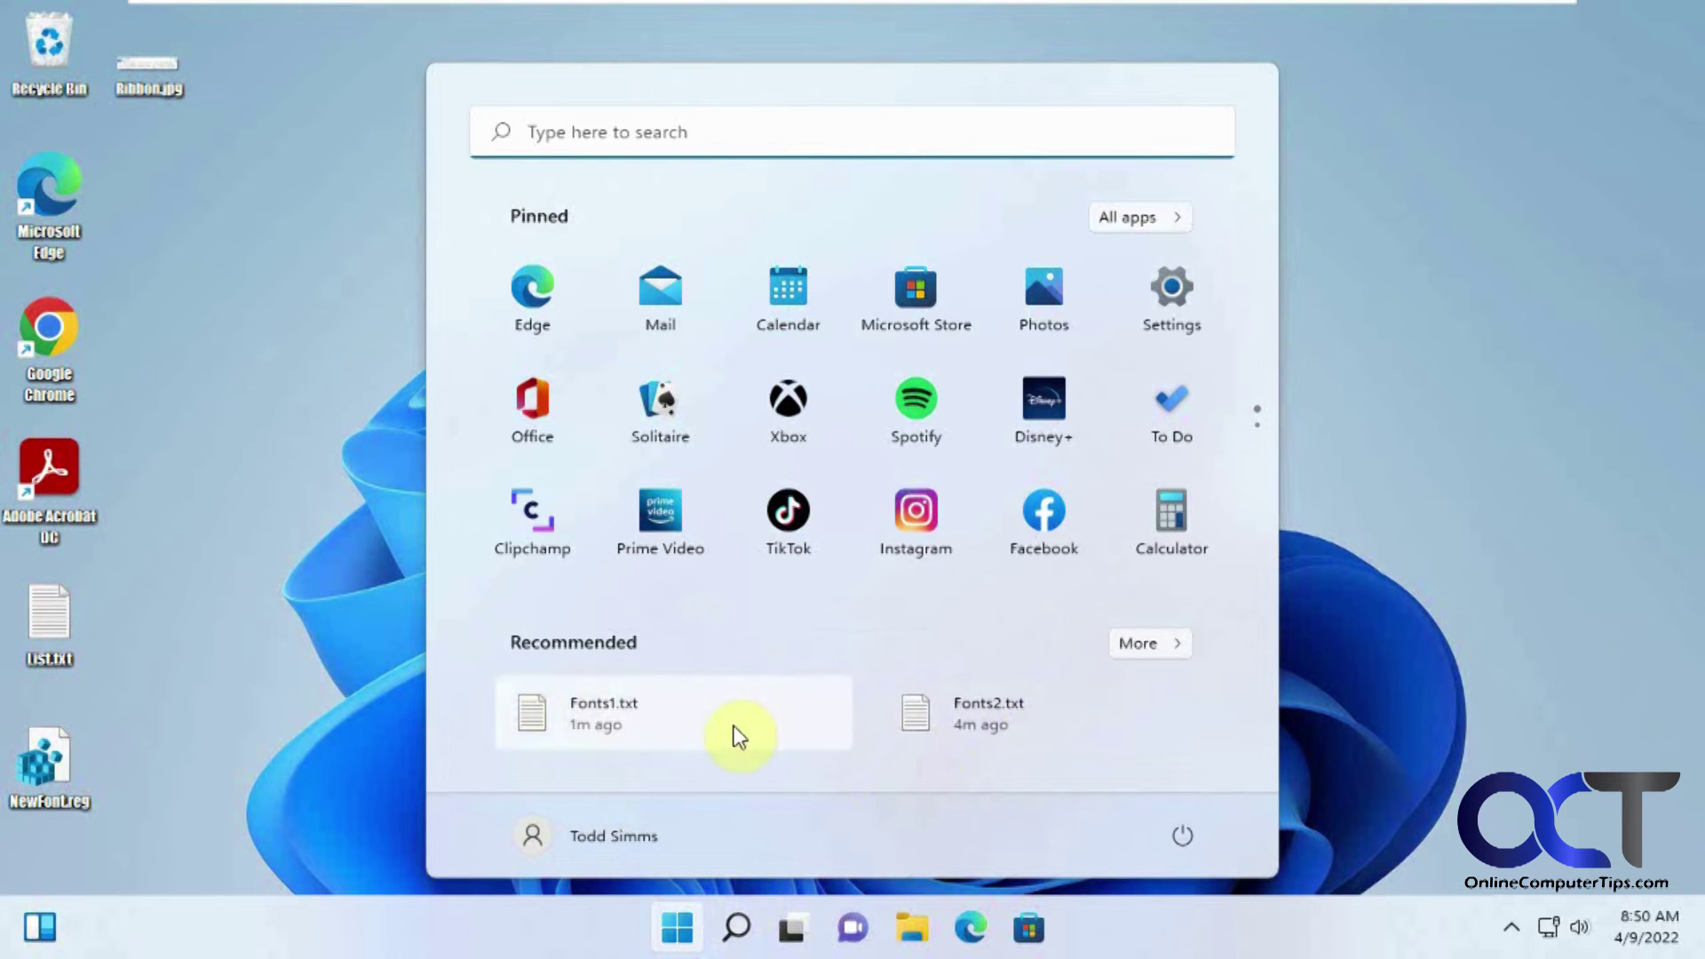
Step: Open the recent Fonts1.txt file and save it as Restore.reg on the Desktop
left_click(722, 727)
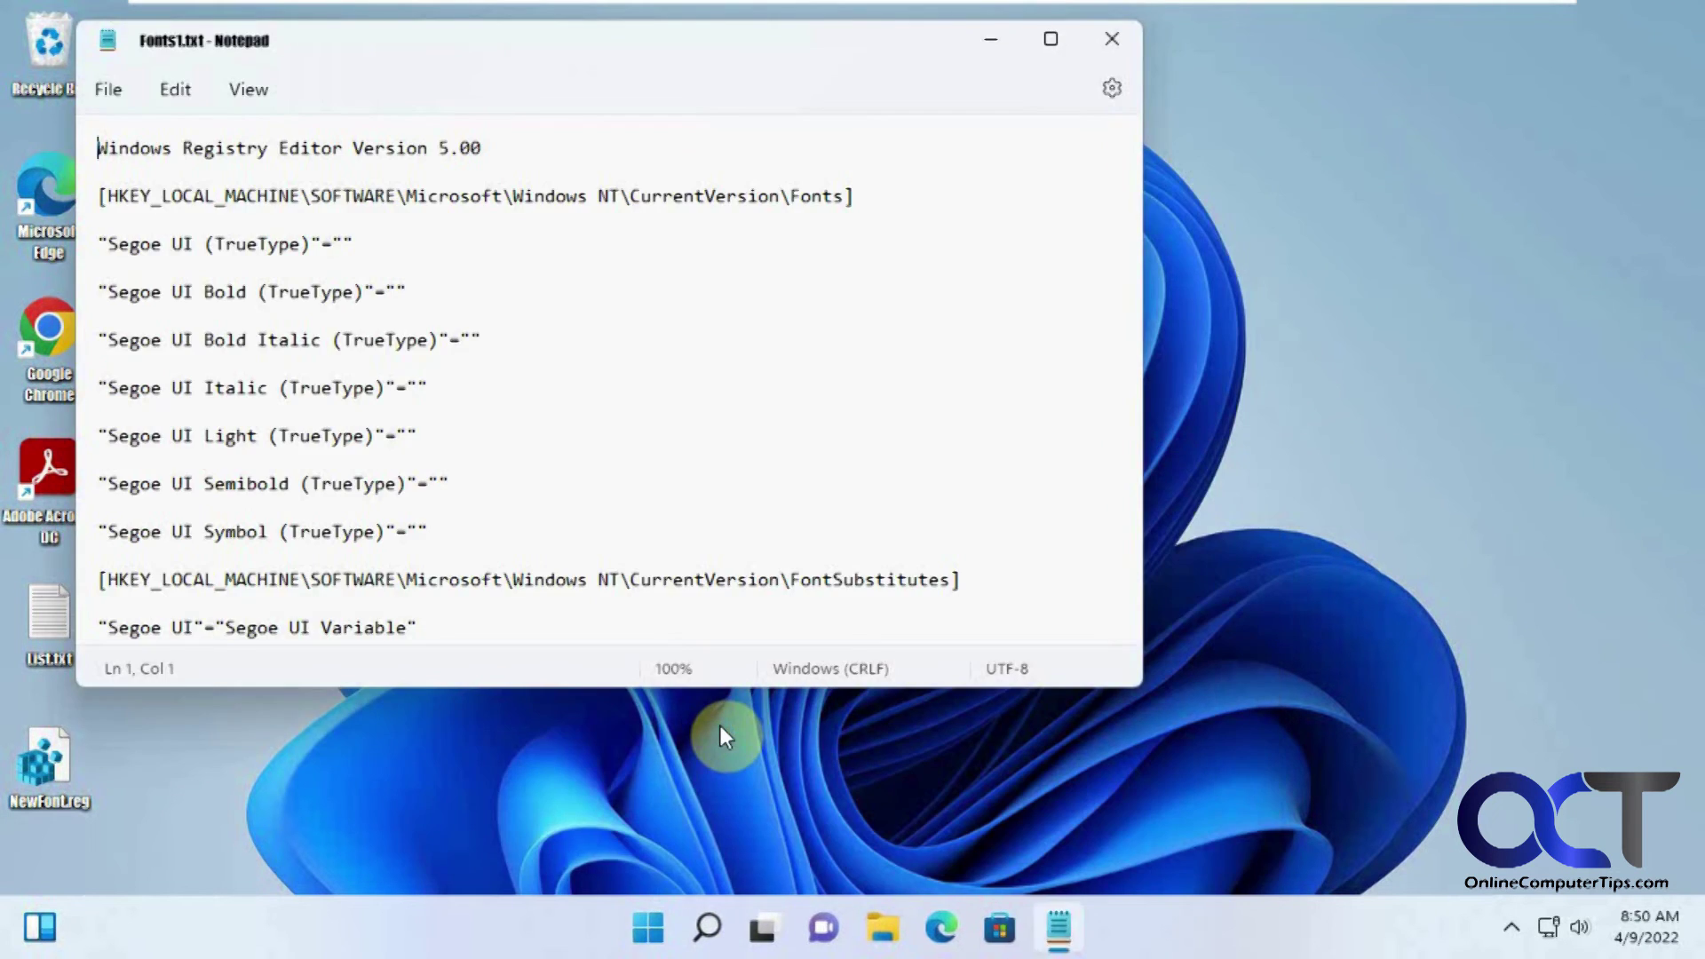
left_click_drag(791, 50, 1074, 68)
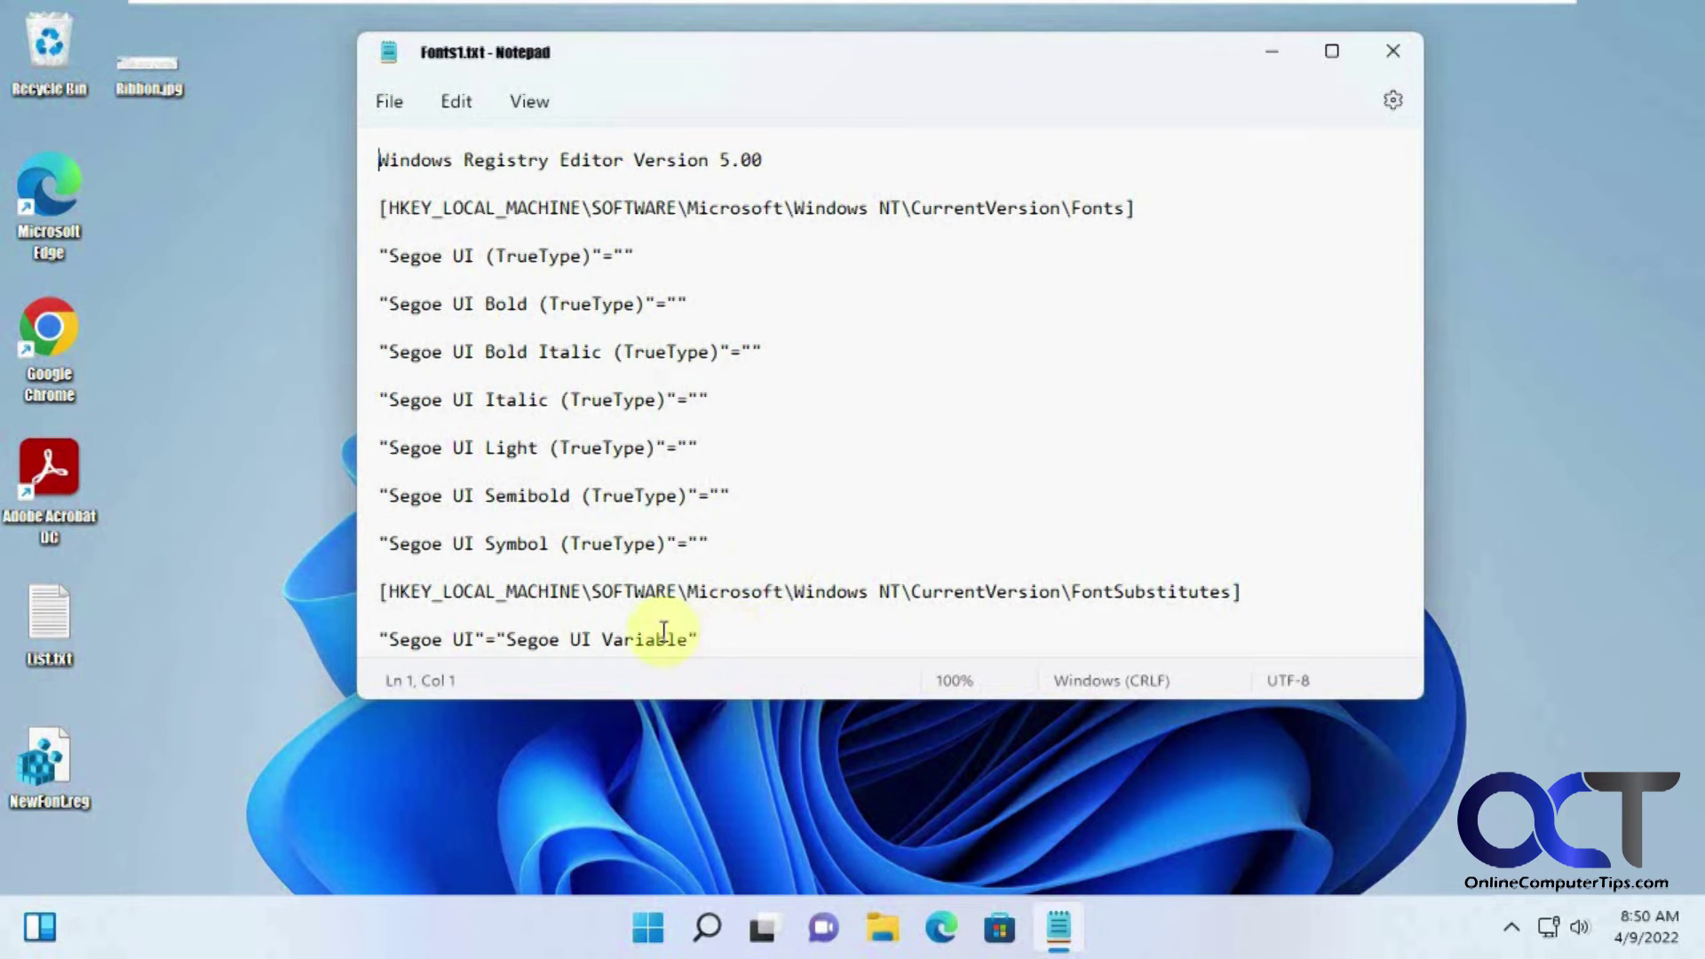
left_click(393, 104)
left_click(425, 322)
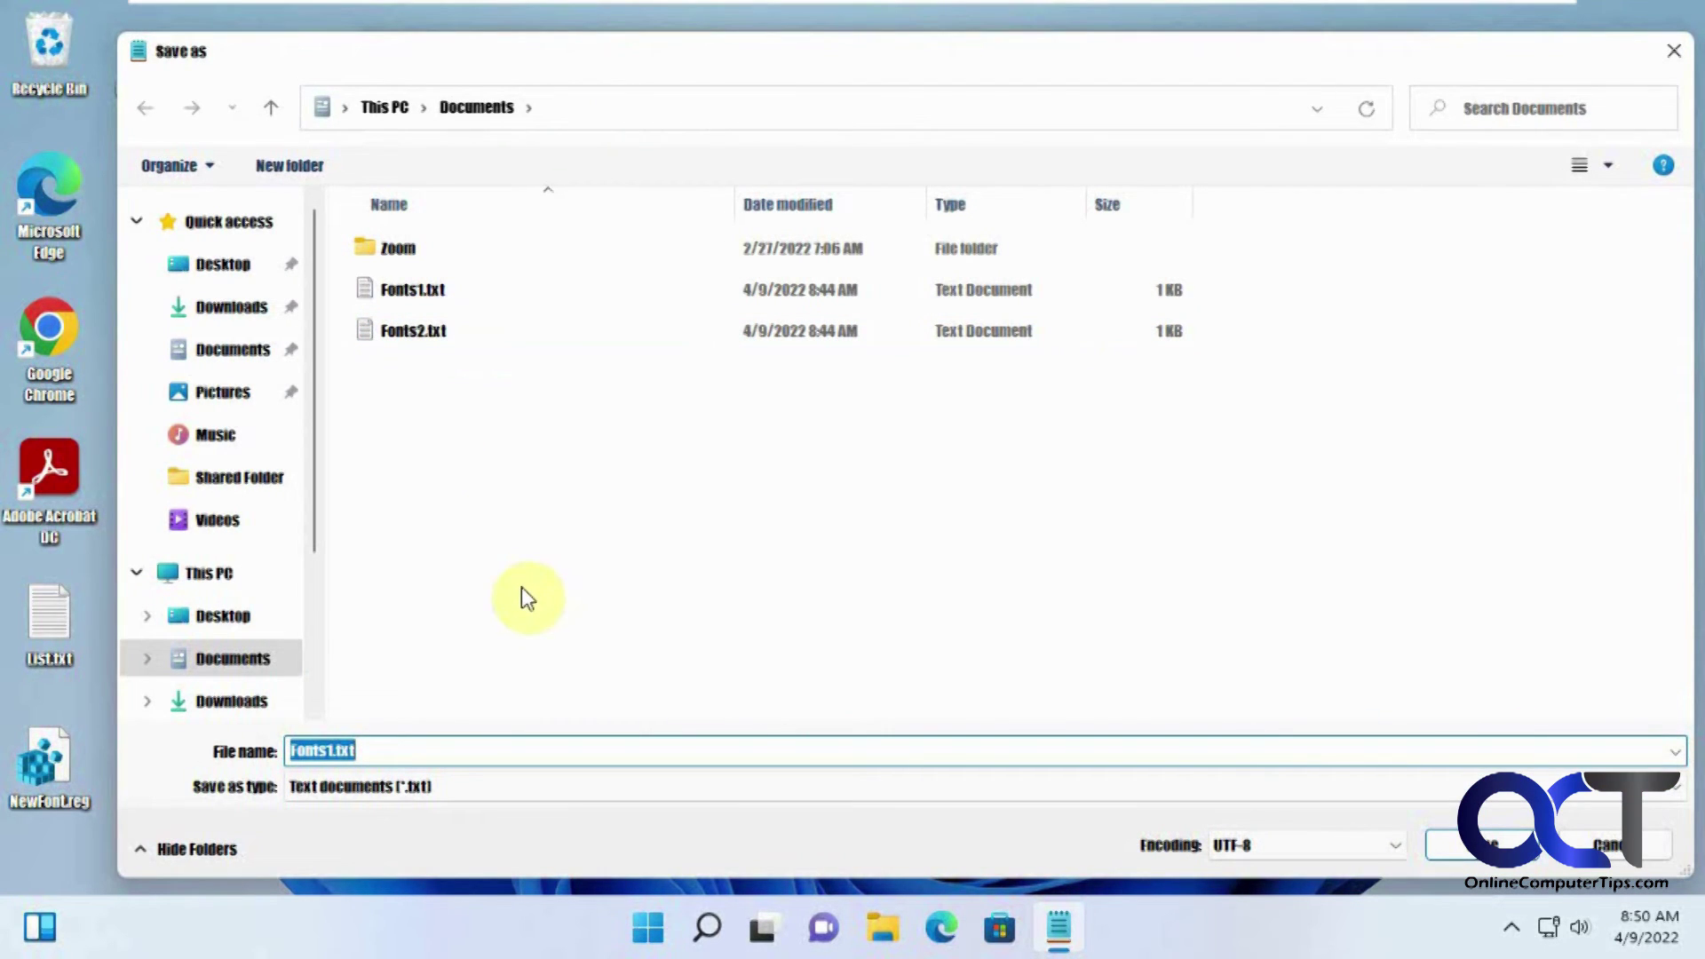
type("Restore.reg")
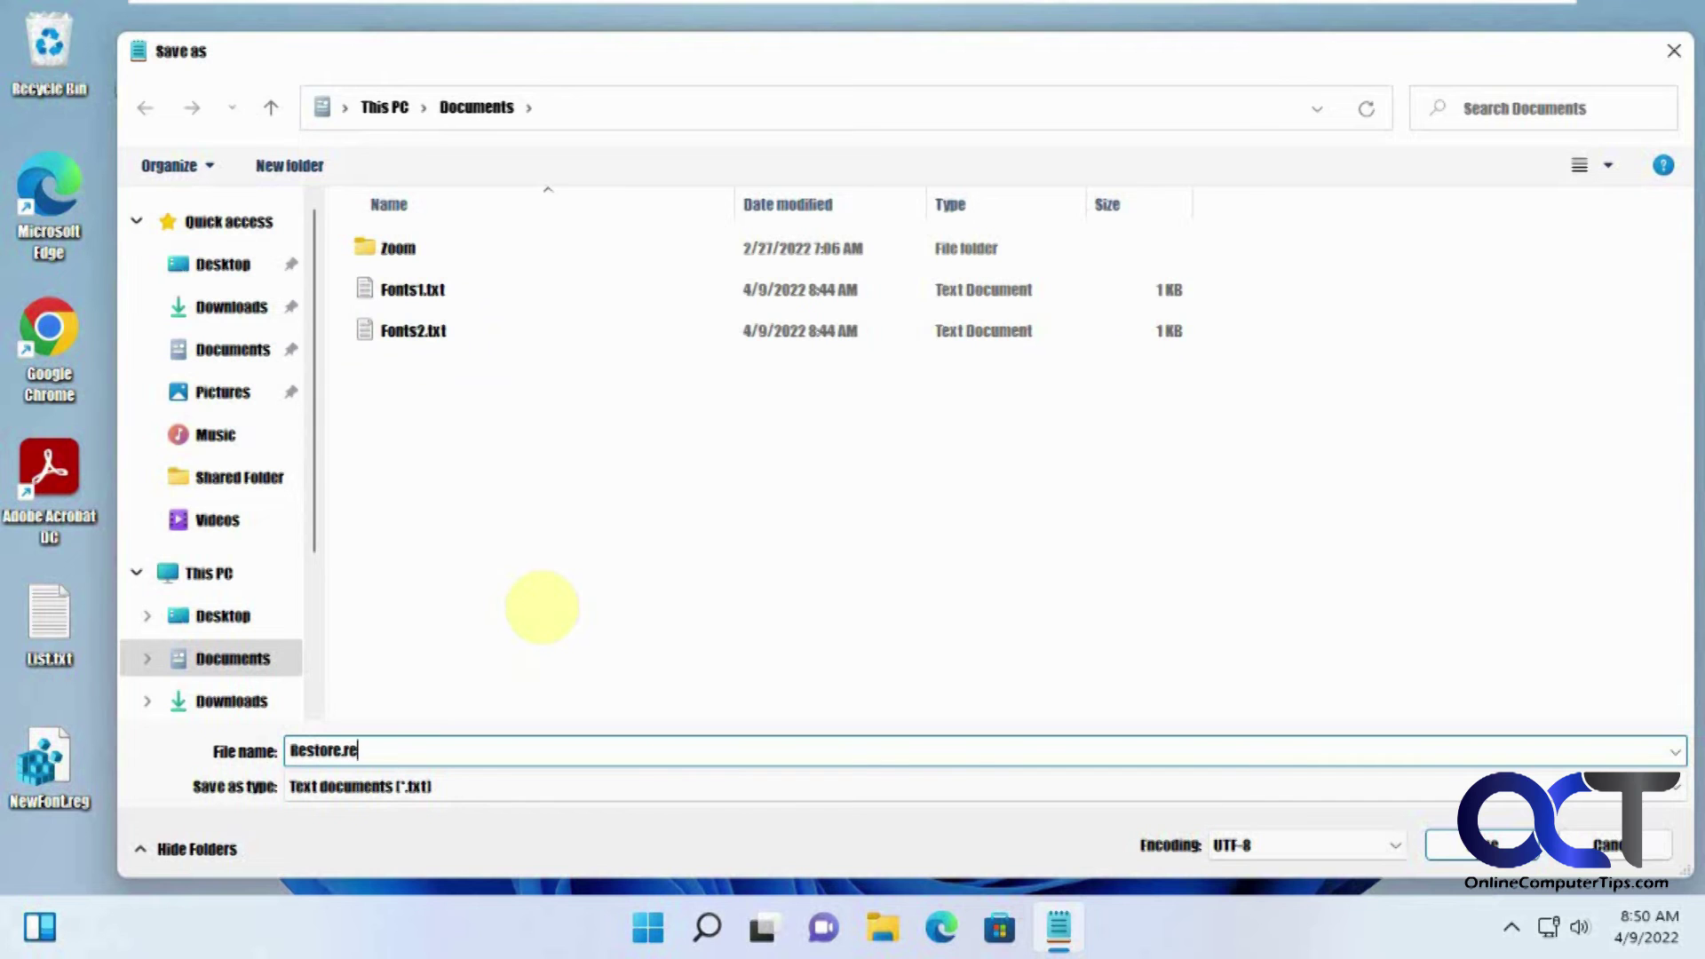
left_click(213, 617)
left_click(1451, 844)
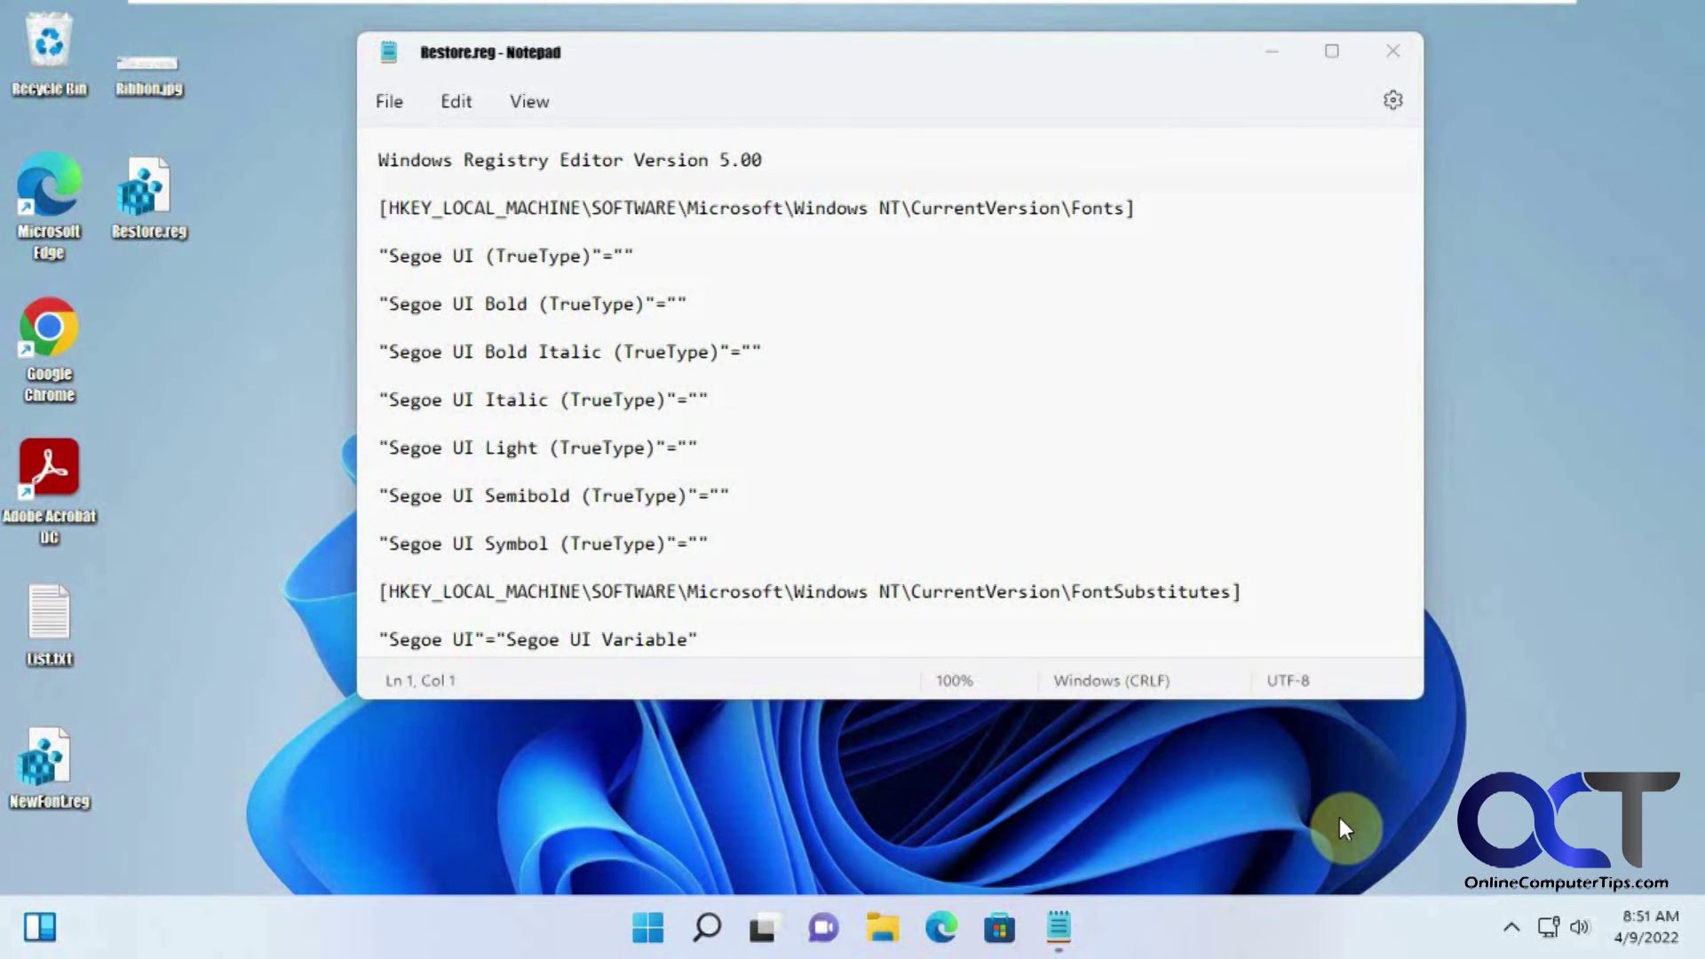
Step: Merge Restore.reg into the registry, accepting the UAC and warning prompts, then close Notepad
double_click(135, 220)
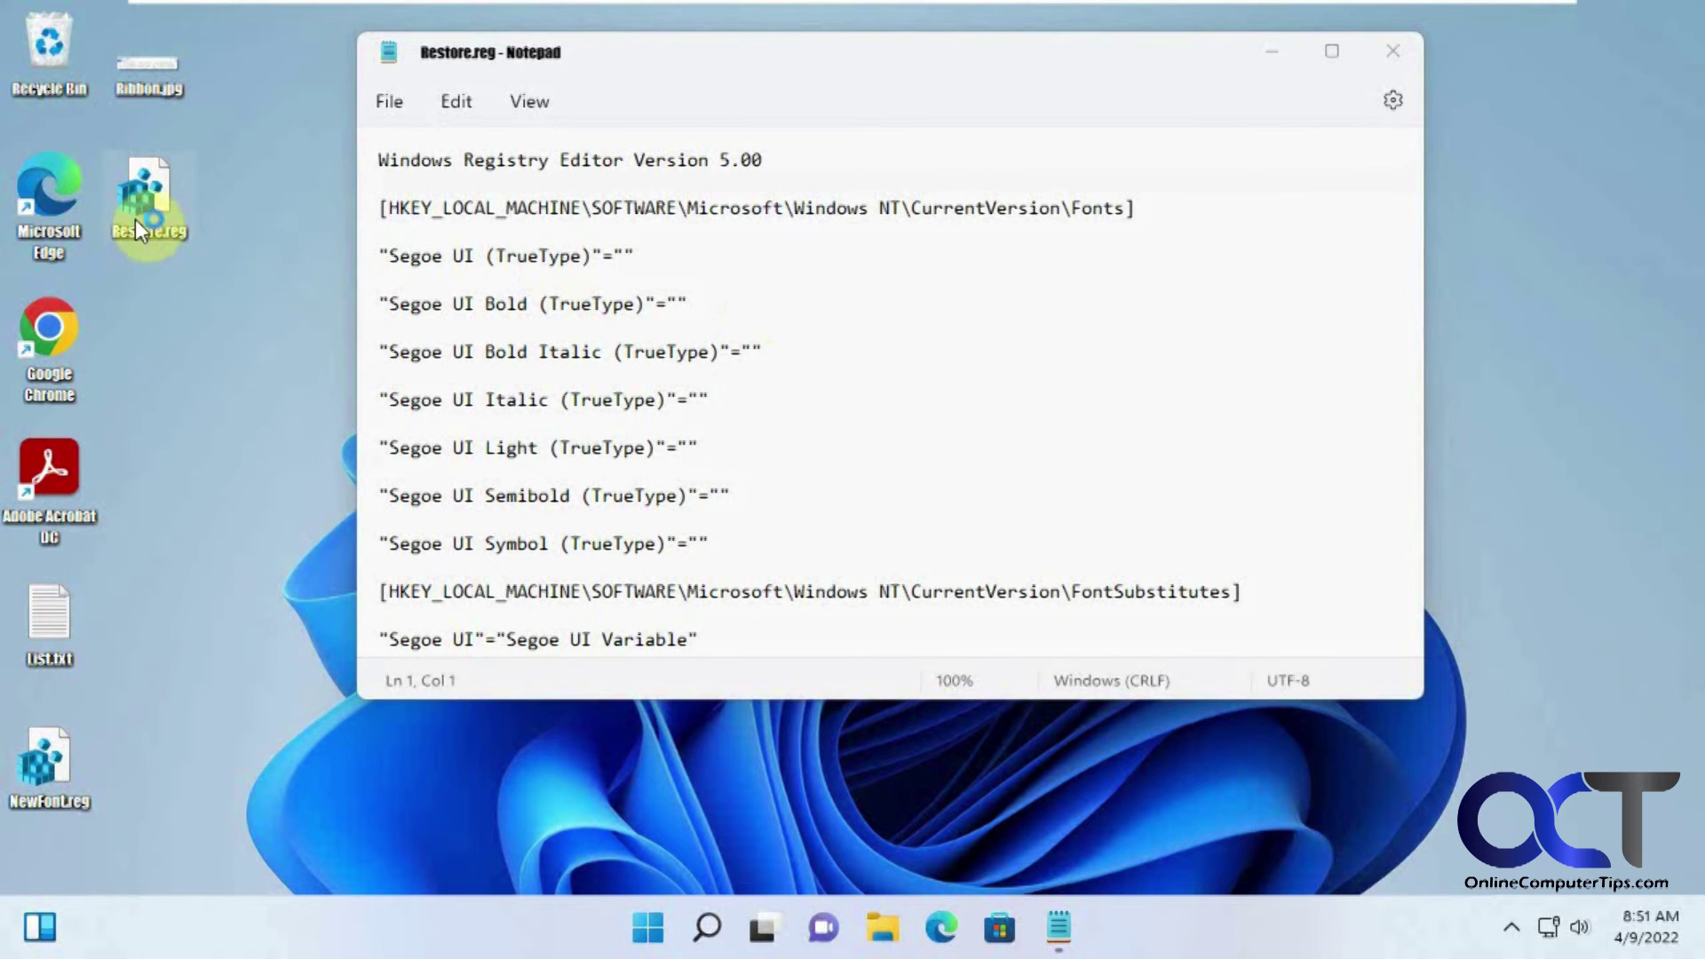
left_click(718, 666)
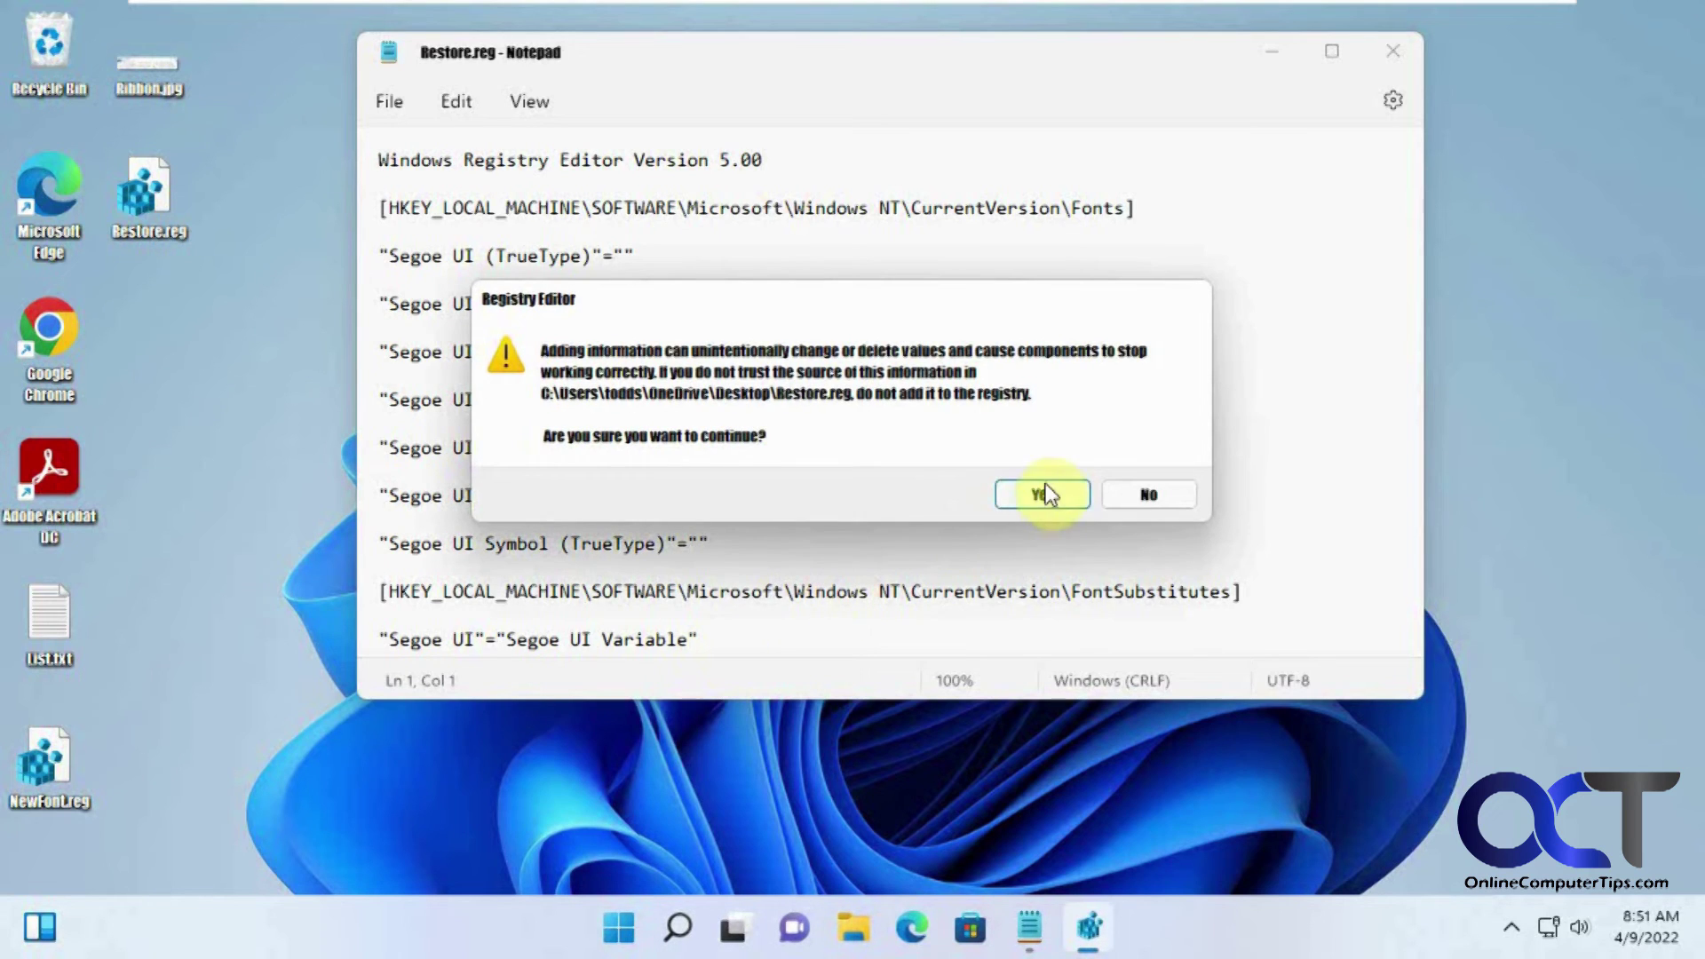
left_click(1039, 488)
left_click(1124, 458)
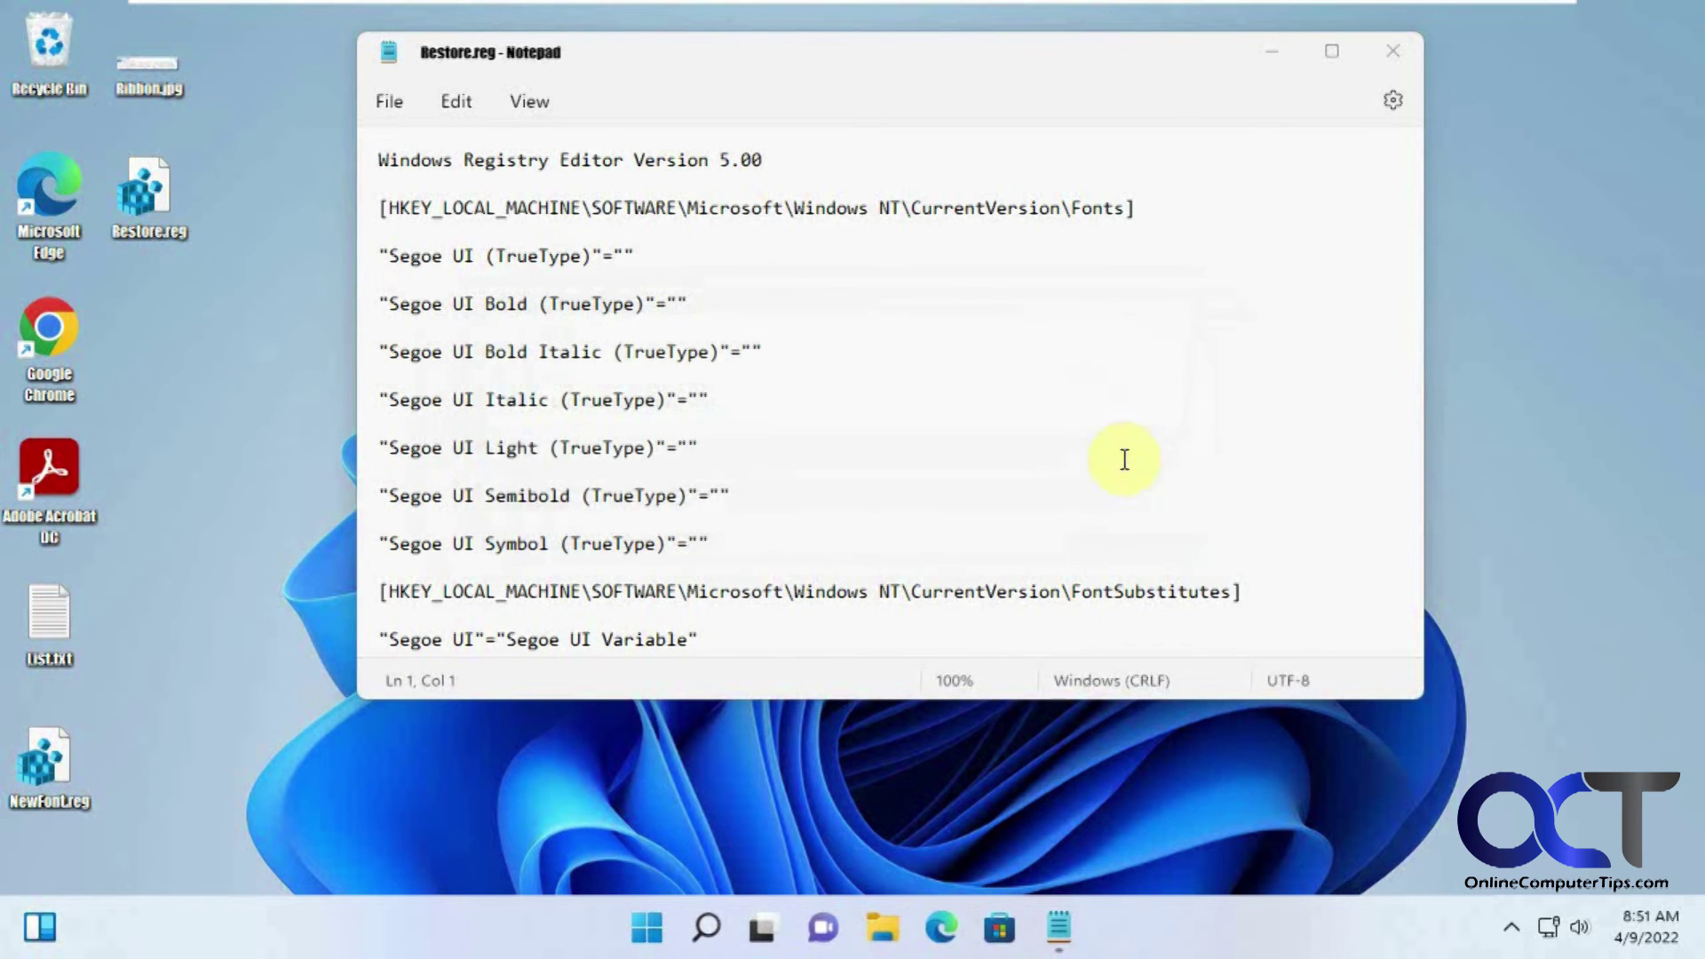
left_click(1393, 50)
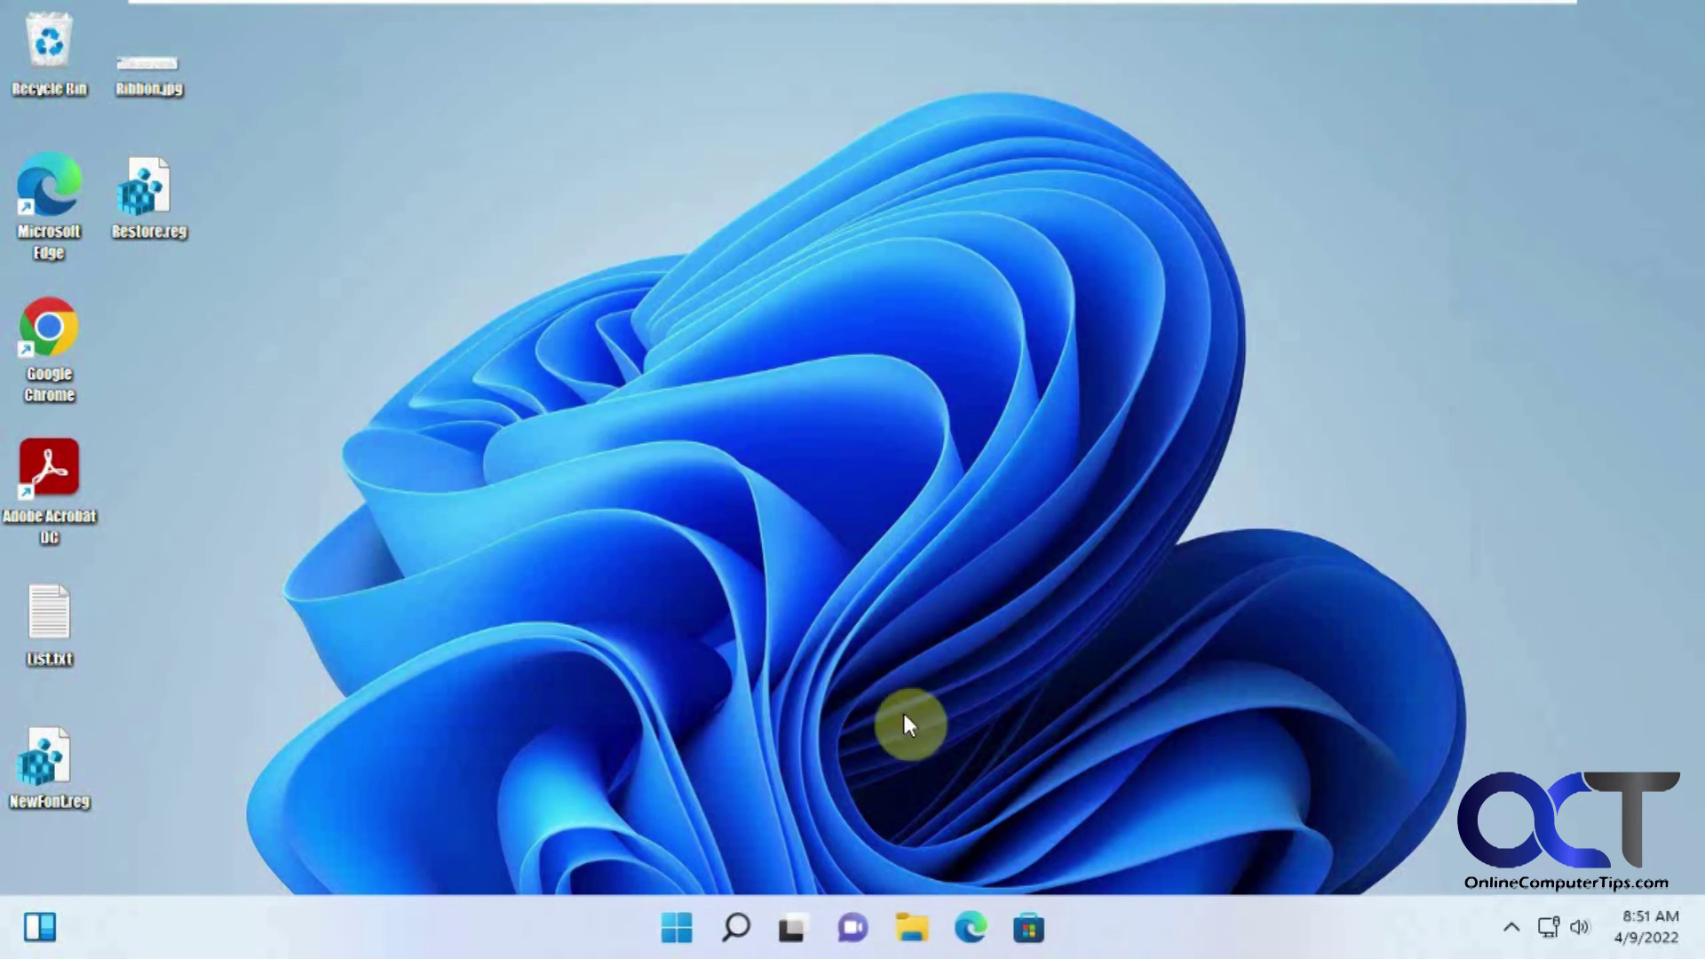
left_click(668, 925)
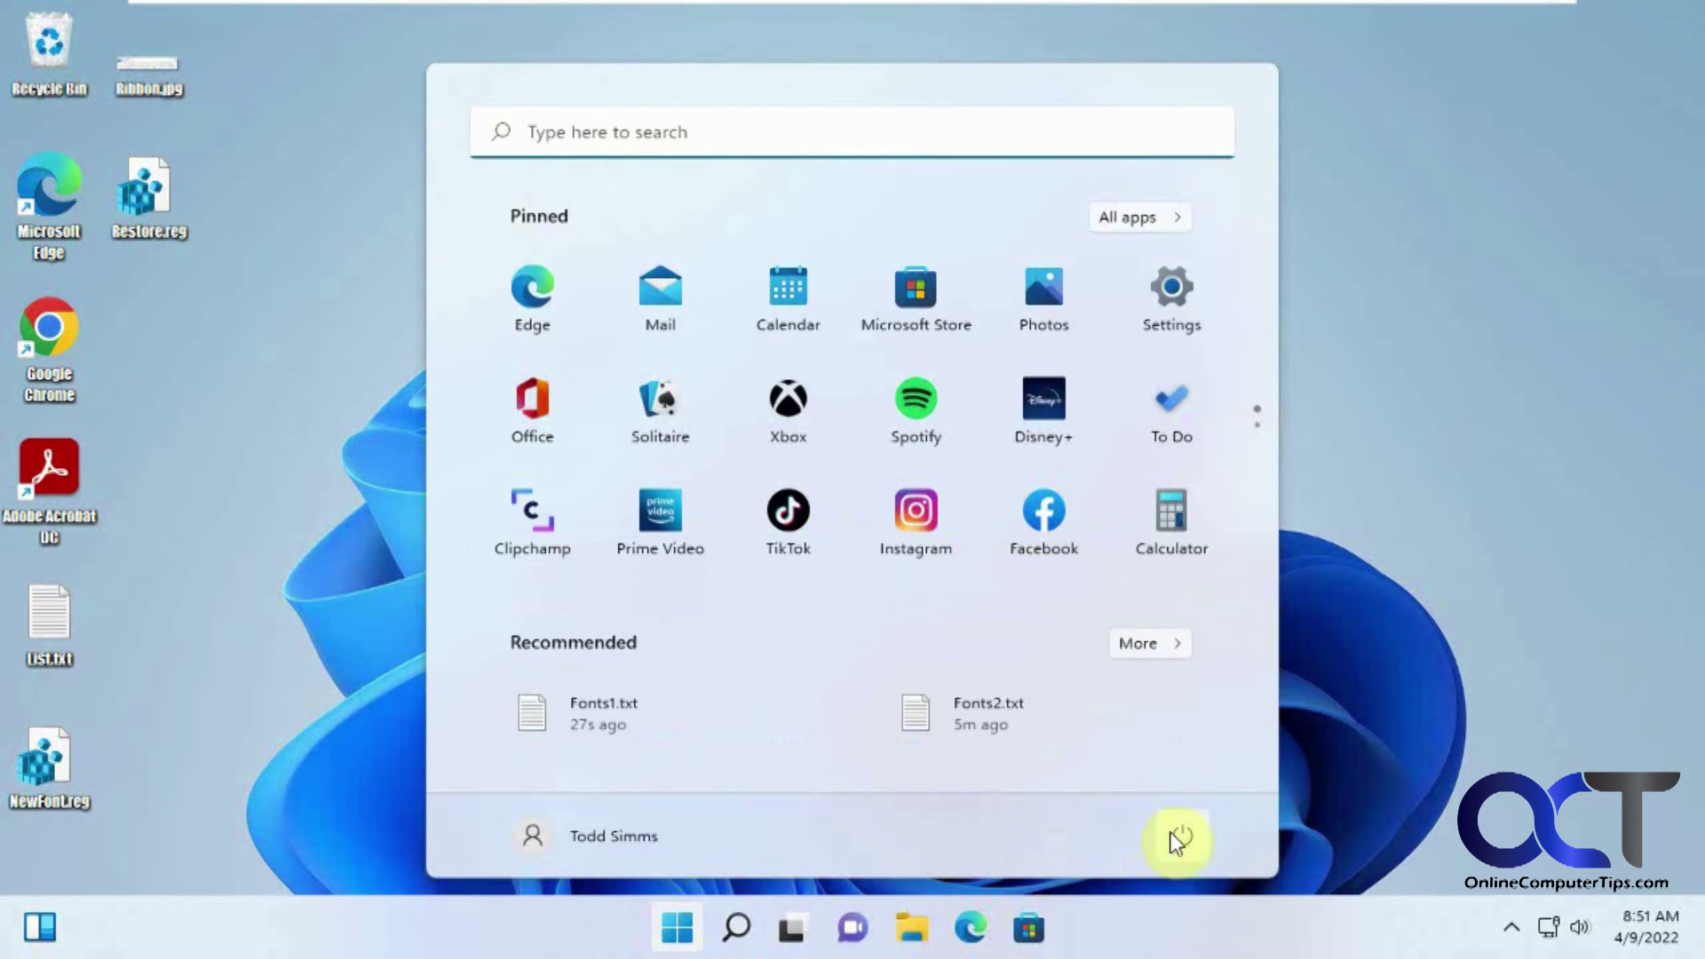